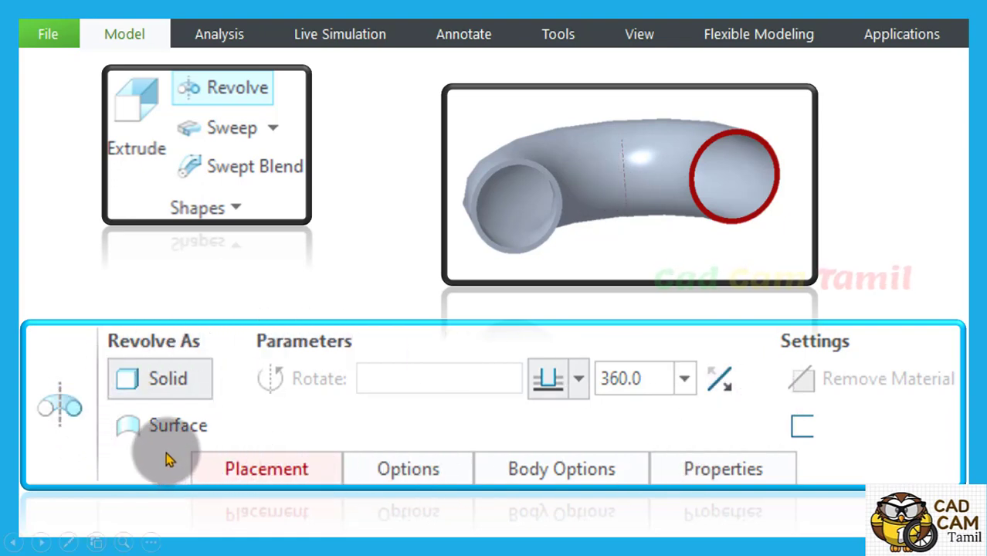
Step: Point out Solid and the rotation angle on the Revolve slide, then bring up Creo Parametric 7.0
left_click(187, 390)
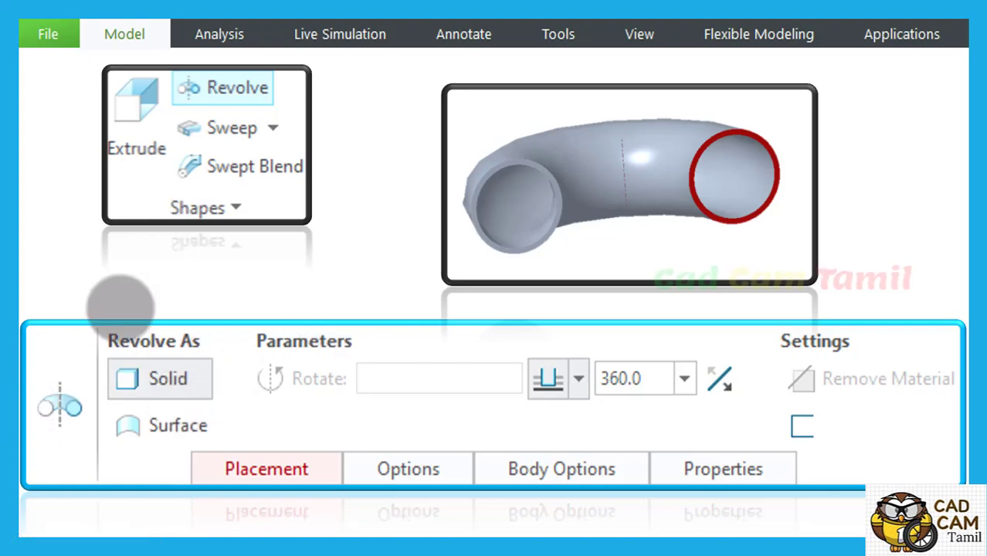
left_click(199, 393)
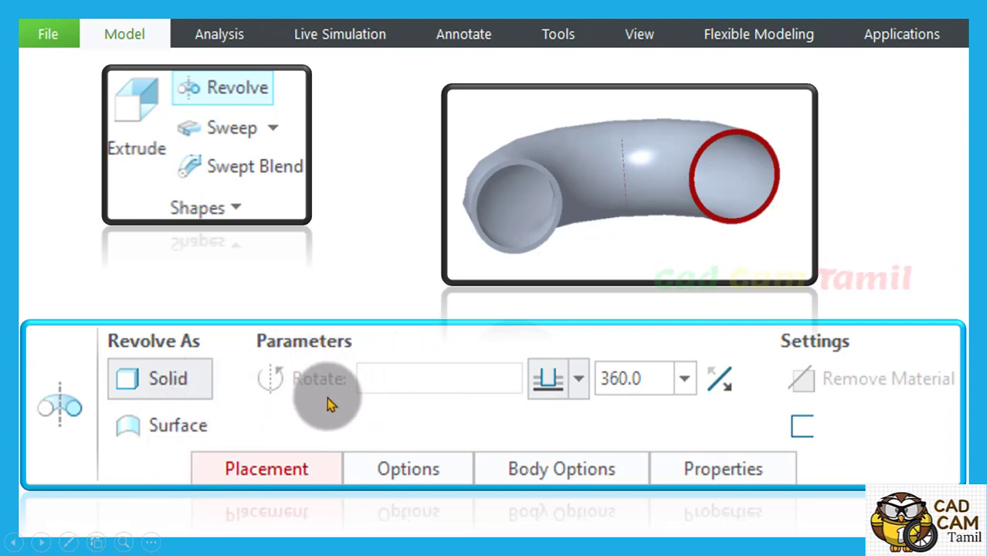
left_click(272, 377)
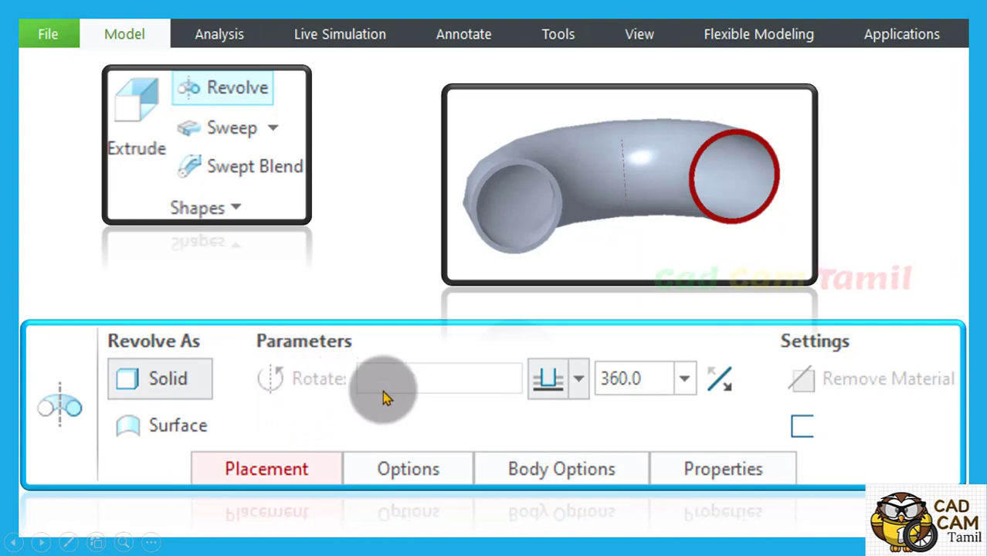
left_click(559, 391)
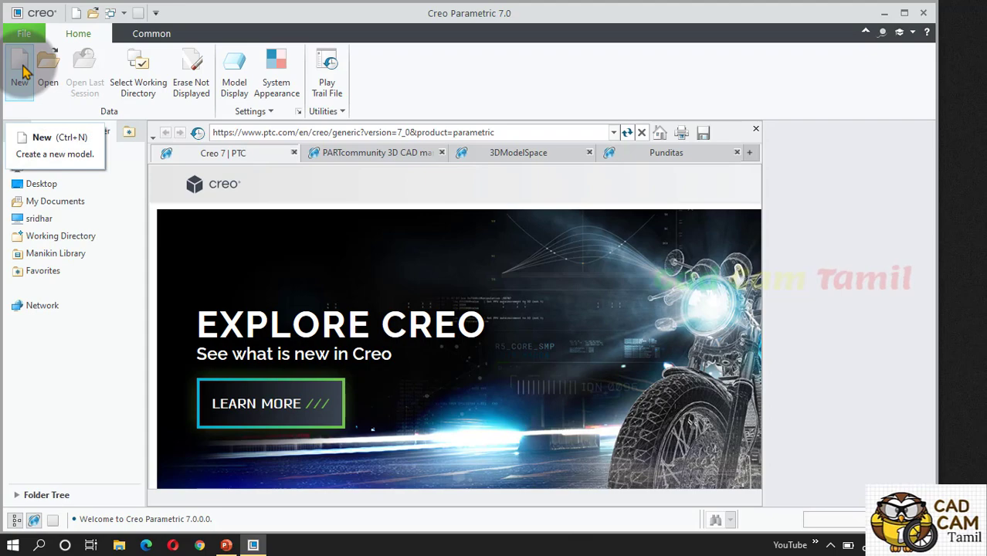
Step: Make the PTC Creo Class folder the working directory and begin a new model
left_click(148, 87)
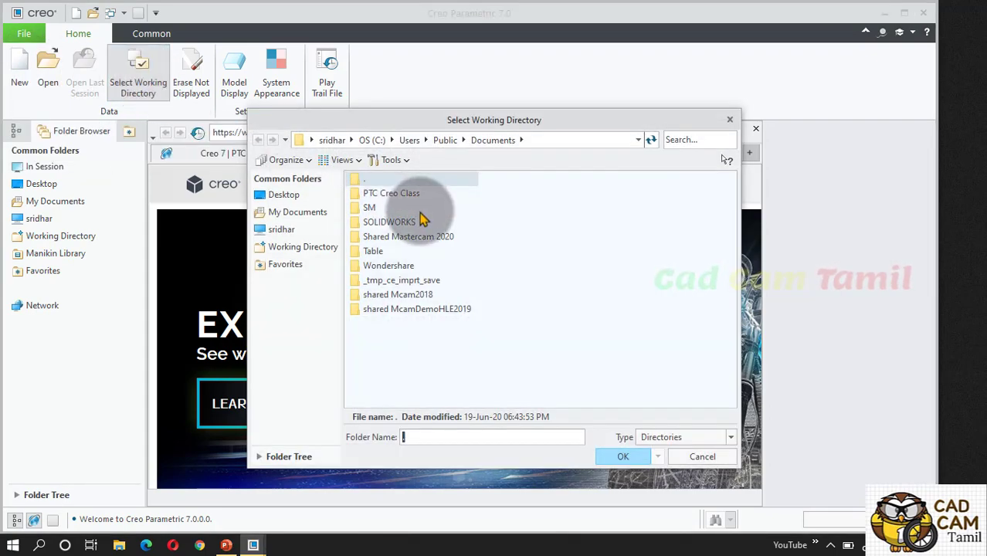
left_click(403, 197)
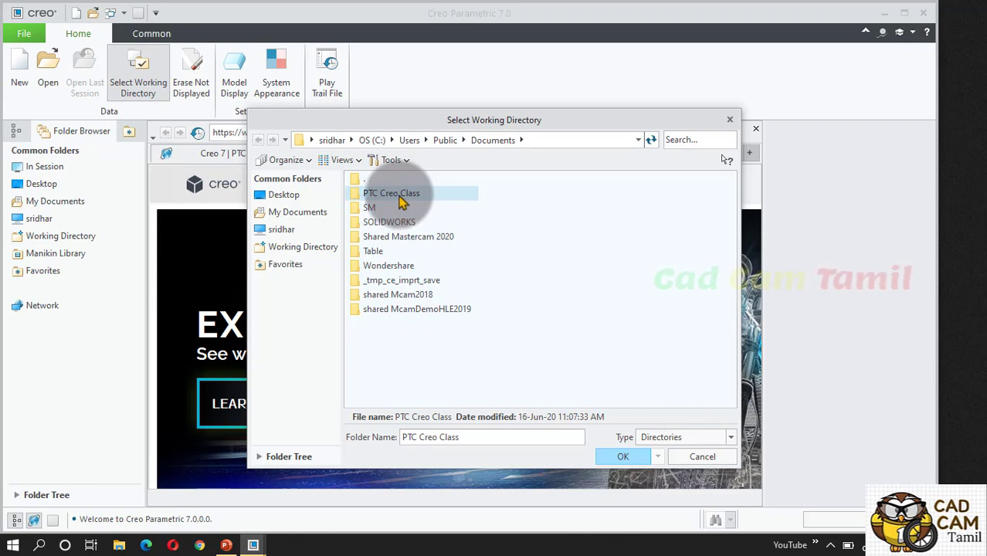
left_click(623, 459)
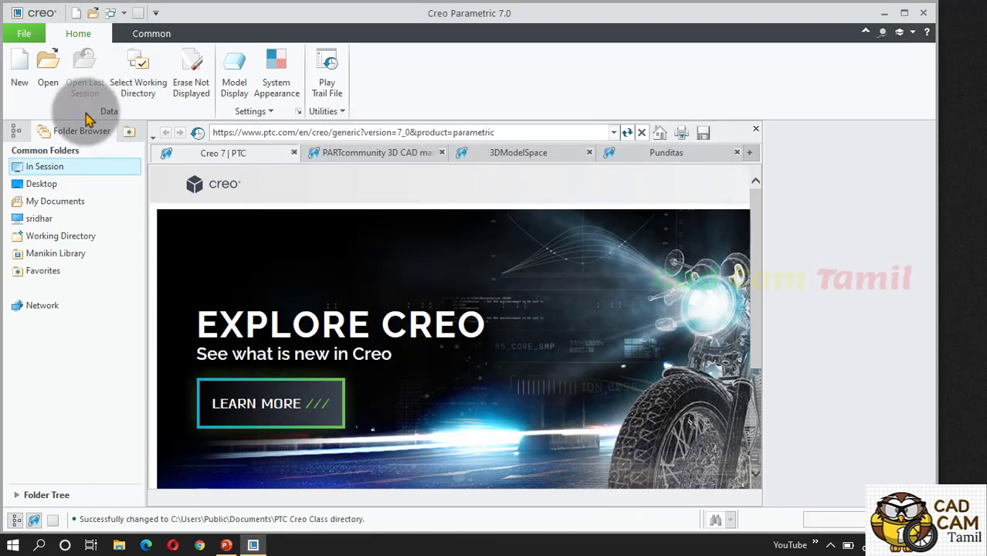
left_click(21, 71)
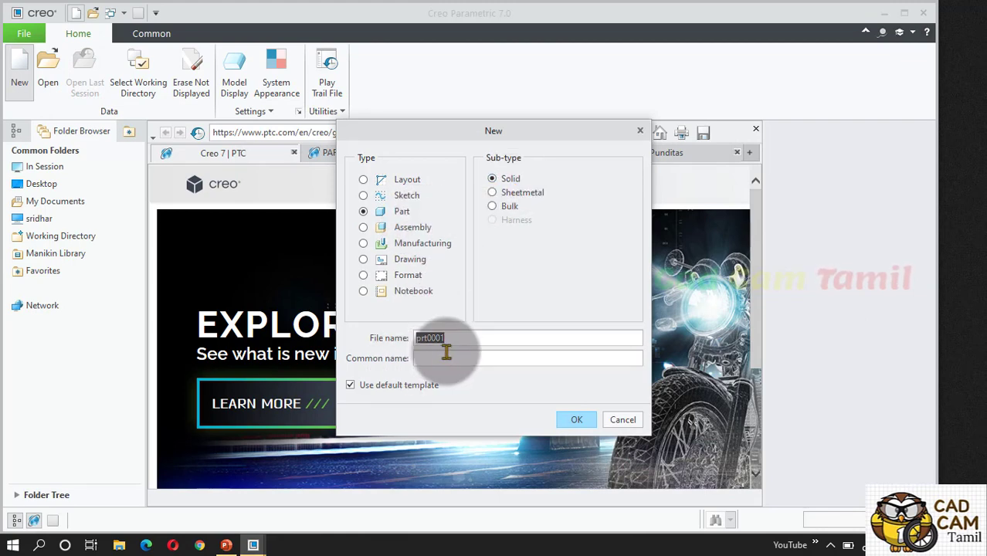
Step: Create solid part Ex_2 from the mmns_part_solid_abs template instead of the default
type("E")
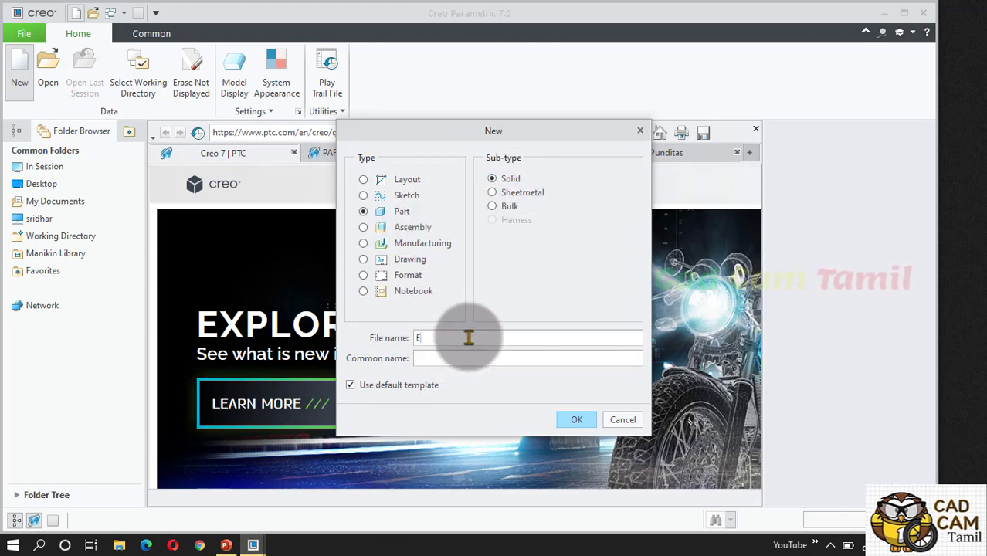
type("x_2")
left_click(357, 389)
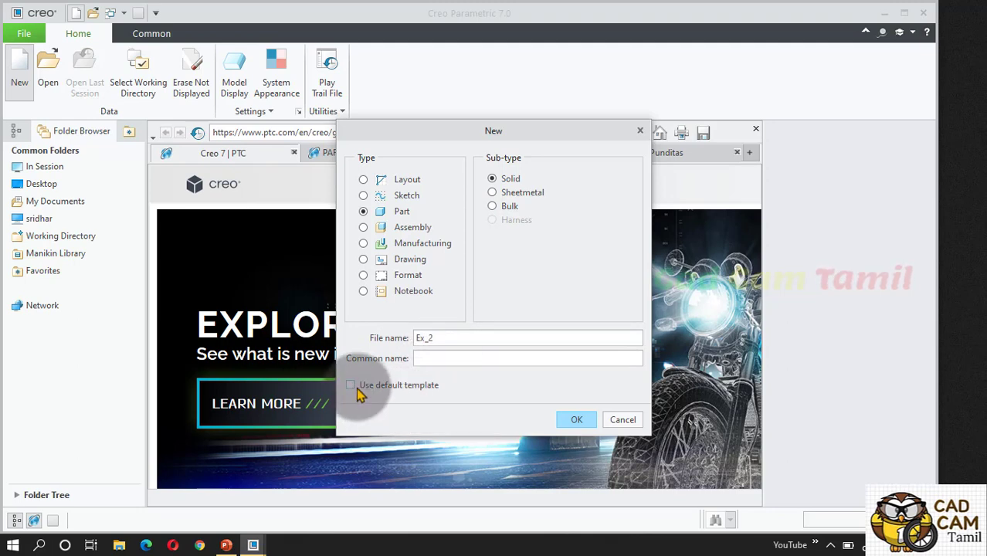
left_click(575, 420)
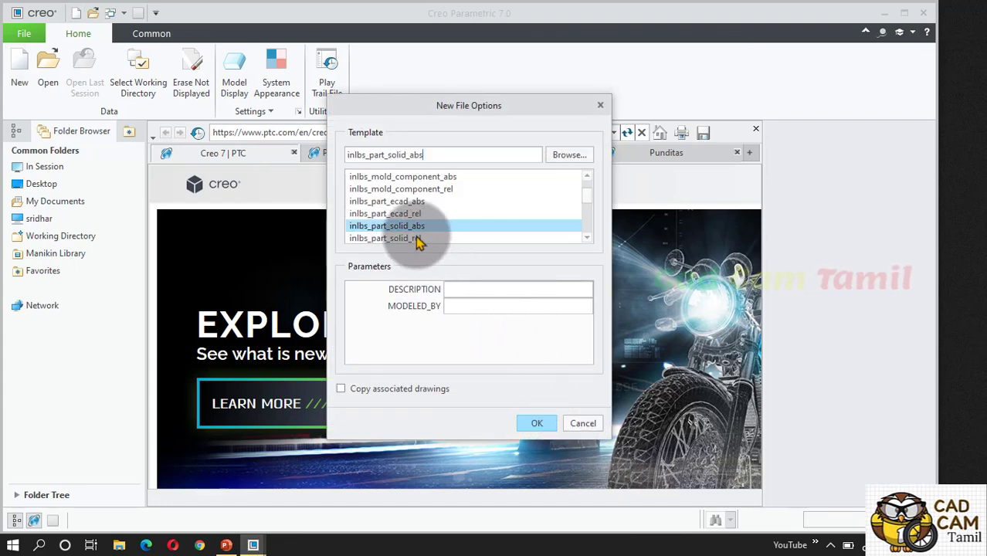
scroll(417, 240, "down", 5)
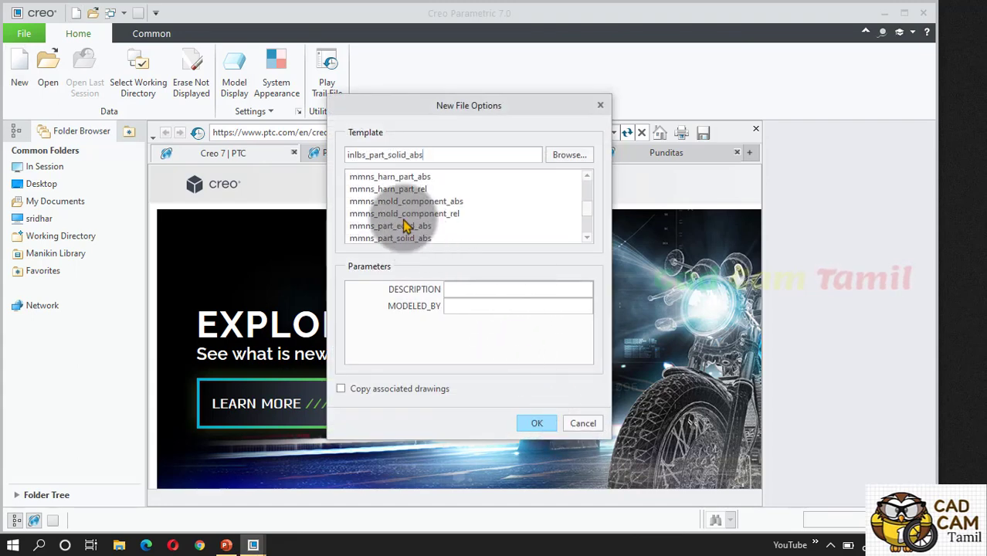
scroll(392, 205, "down", 1)
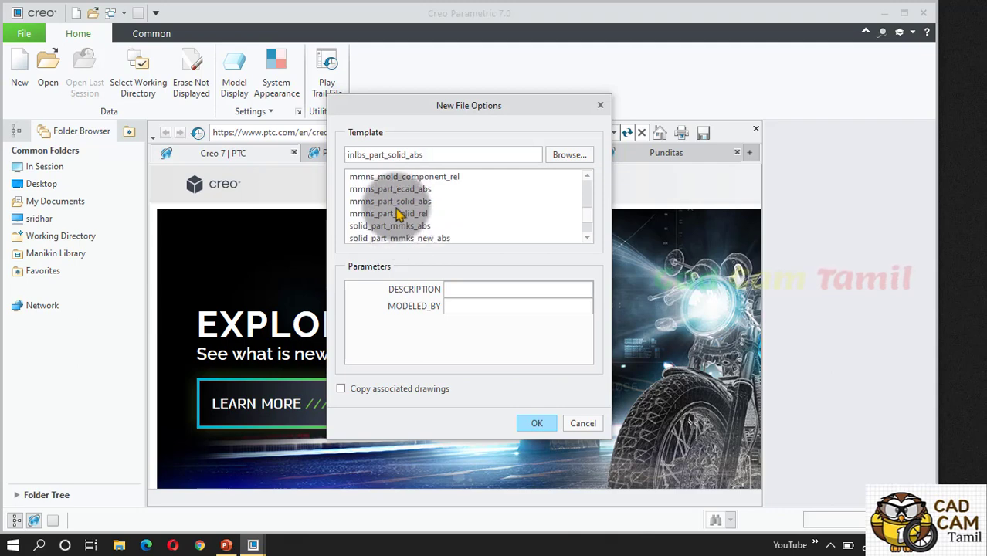
left_click(397, 202)
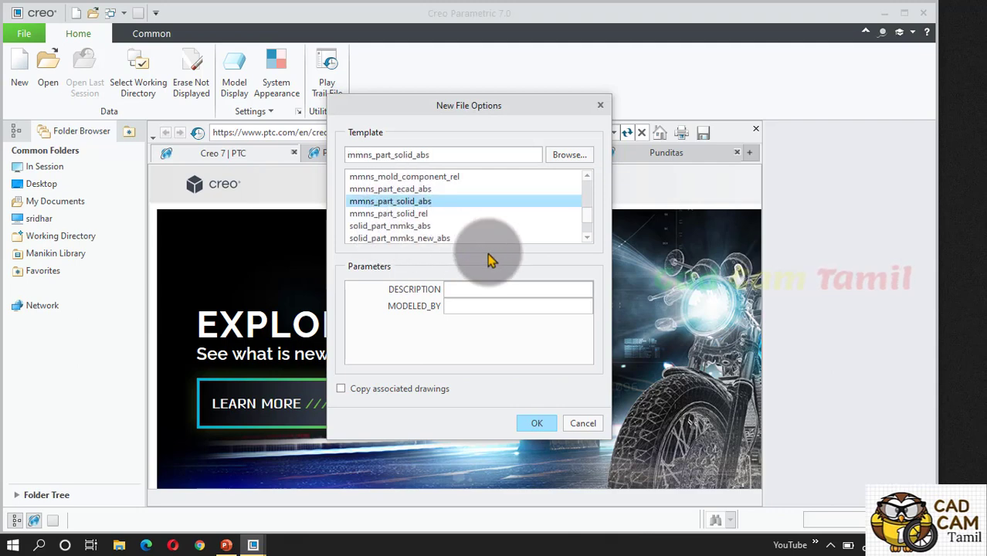
left_click(533, 423)
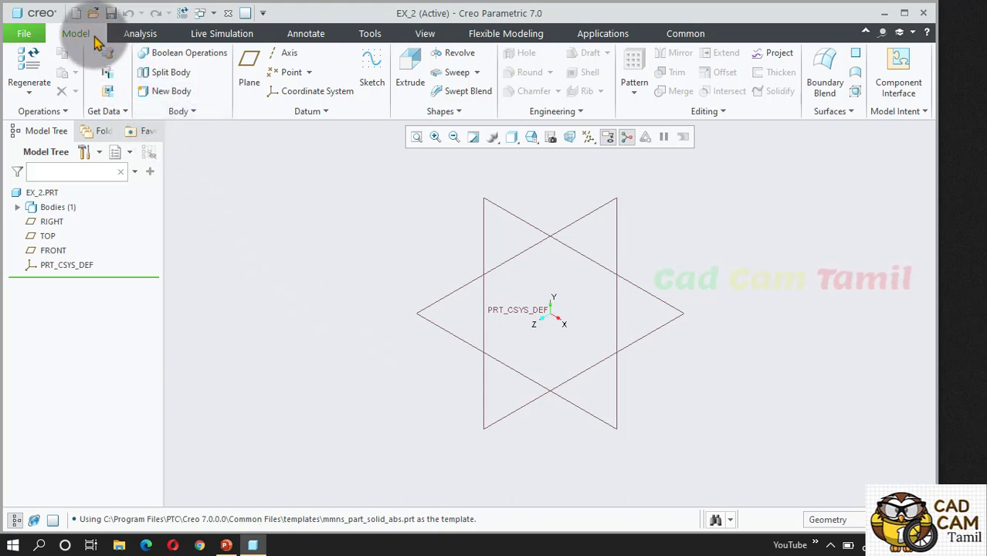
Step: Start a Revolve feature with its section sketched on the FRONT datum plane
left_click(464, 61)
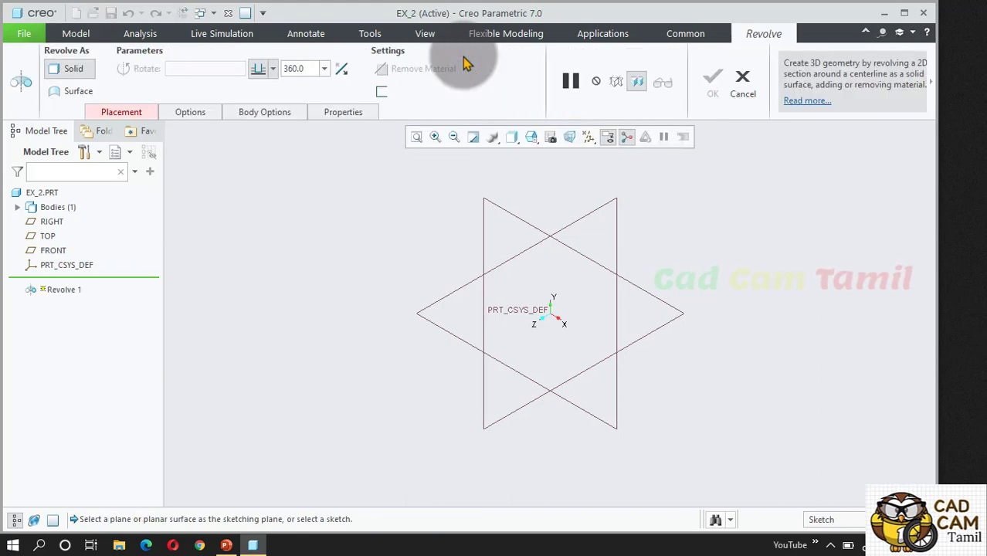
left_click(582, 261)
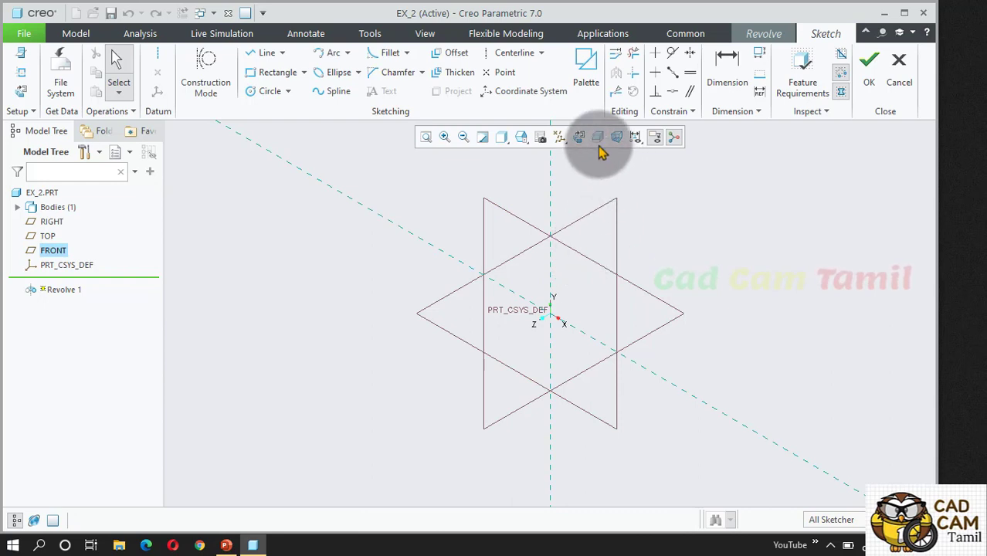
Step: Orient the sketch flat and draw a vertical datum centerline on the Y reference
left_click(579, 138)
left_click(579, 139)
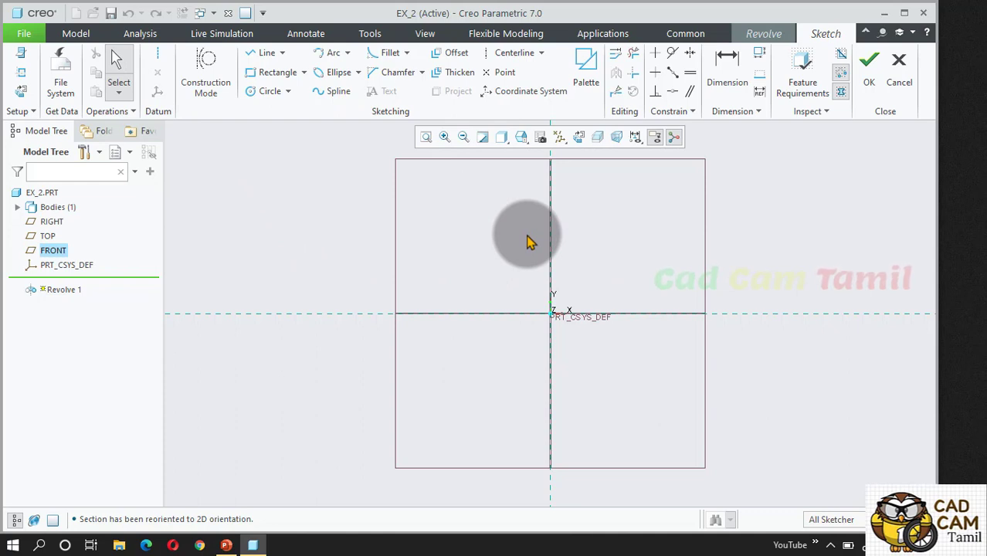
left_click(161, 54)
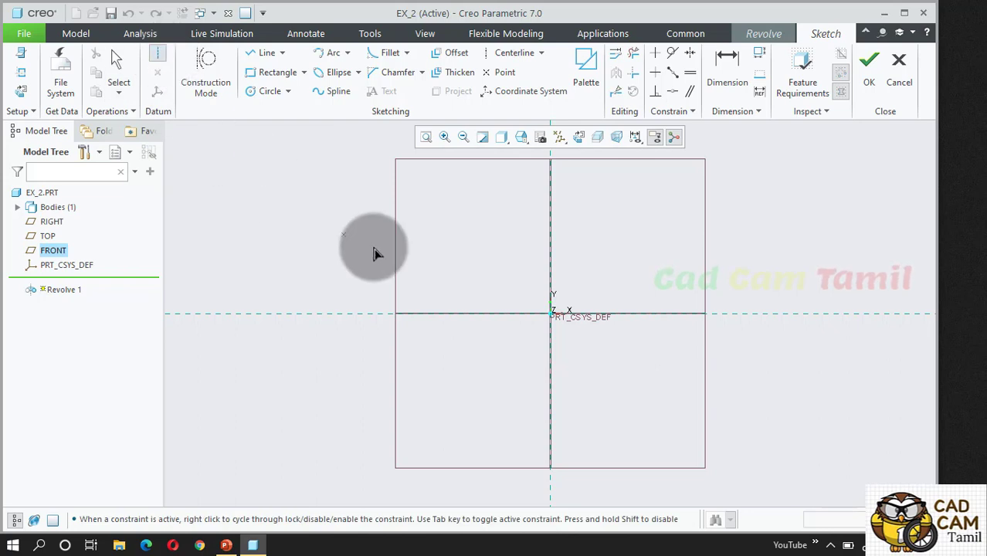
left_click(552, 229)
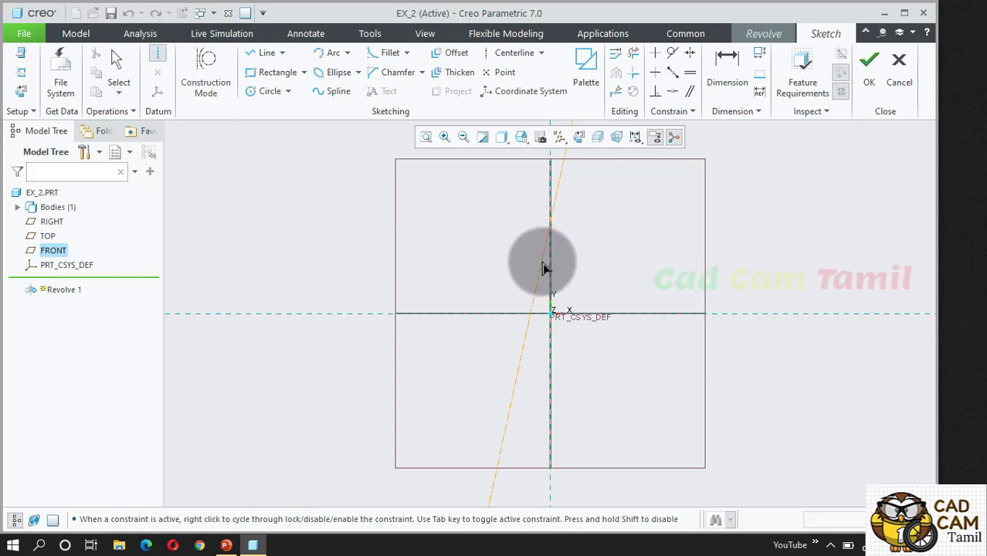
left_click(552, 289)
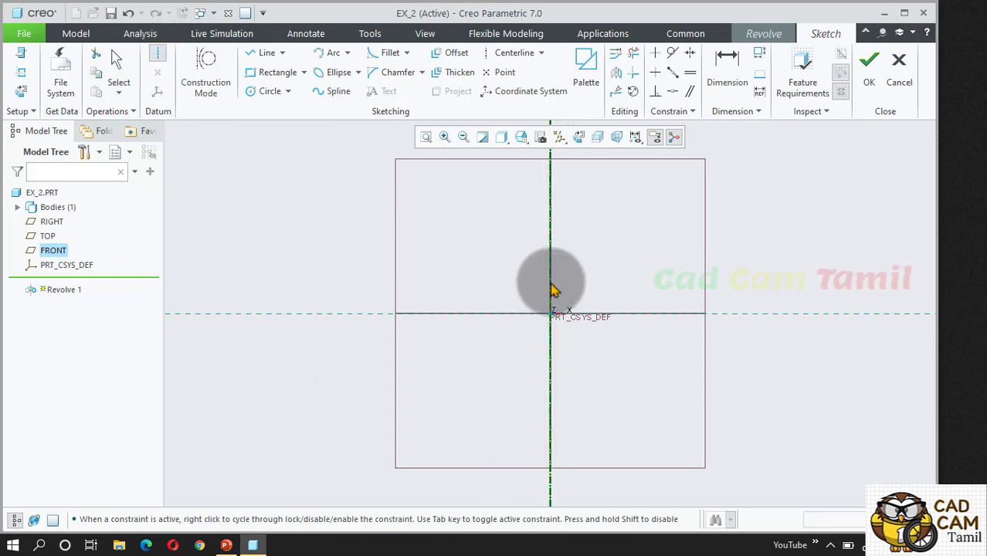
middle_click(552, 289)
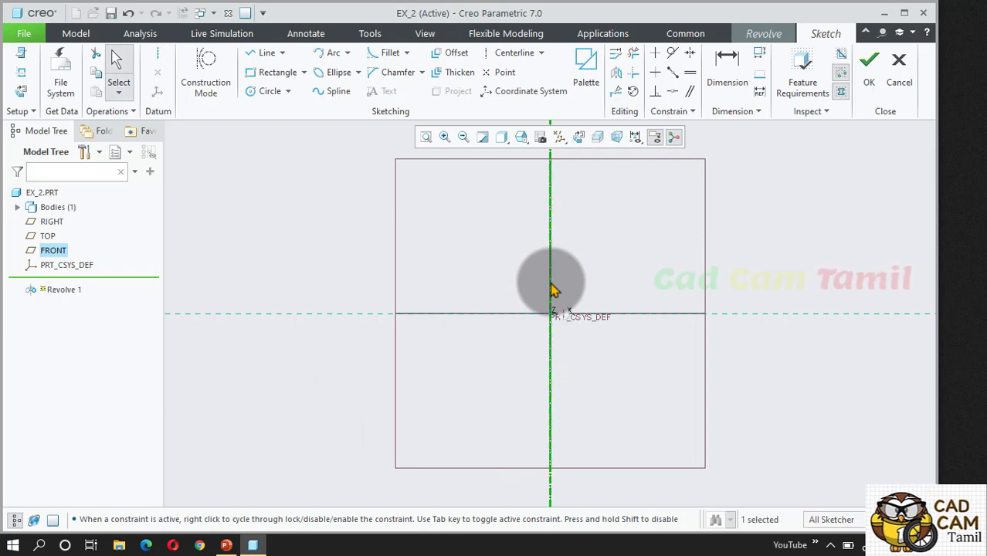
Step: Add a horizontal construction centerline through the origin along the horizontal reference
left_click(513, 58)
left_click(758, 312)
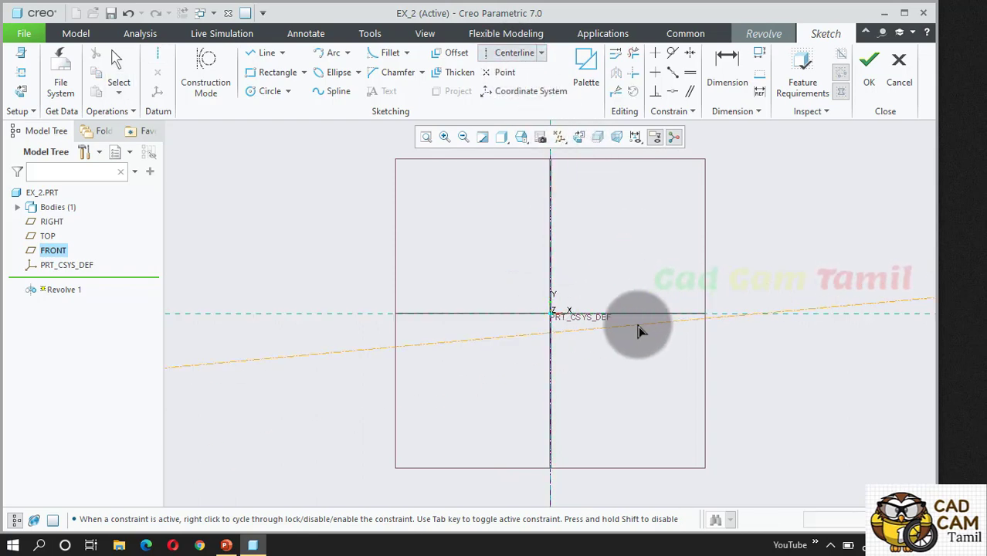
left_click(547, 317)
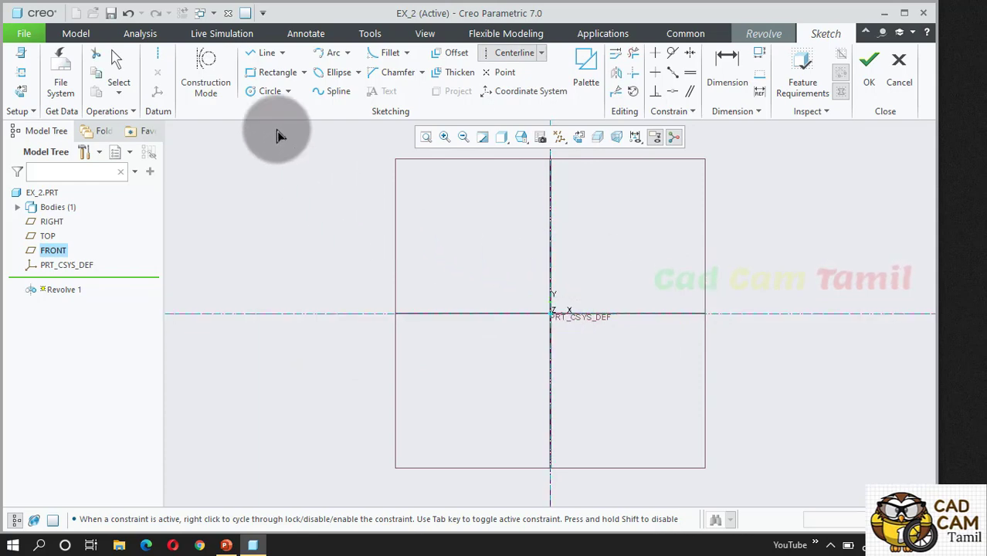
left_click(267, 54)
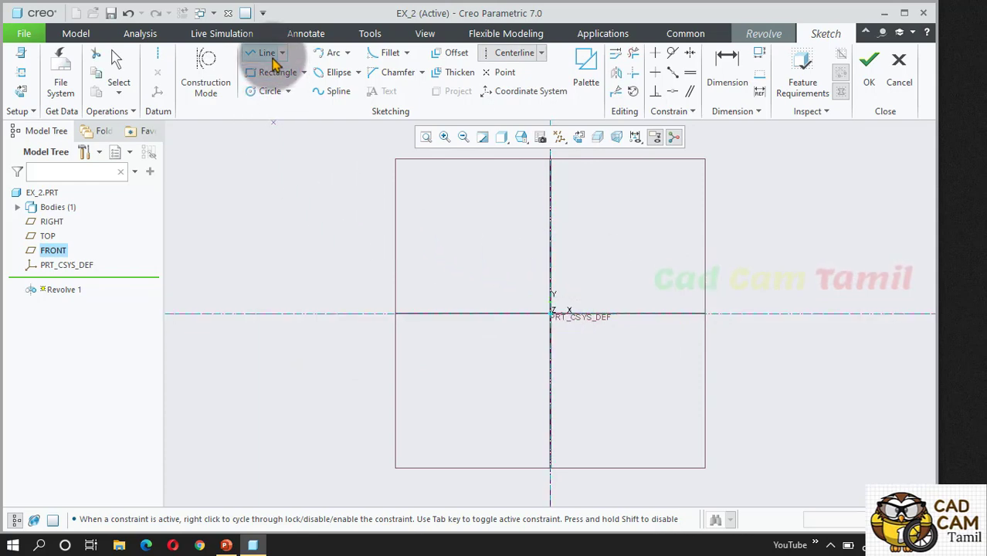
Step: Draw a closed stepped profile with a slanted top edge, starting and ending at the origin
left_click(551, 313)
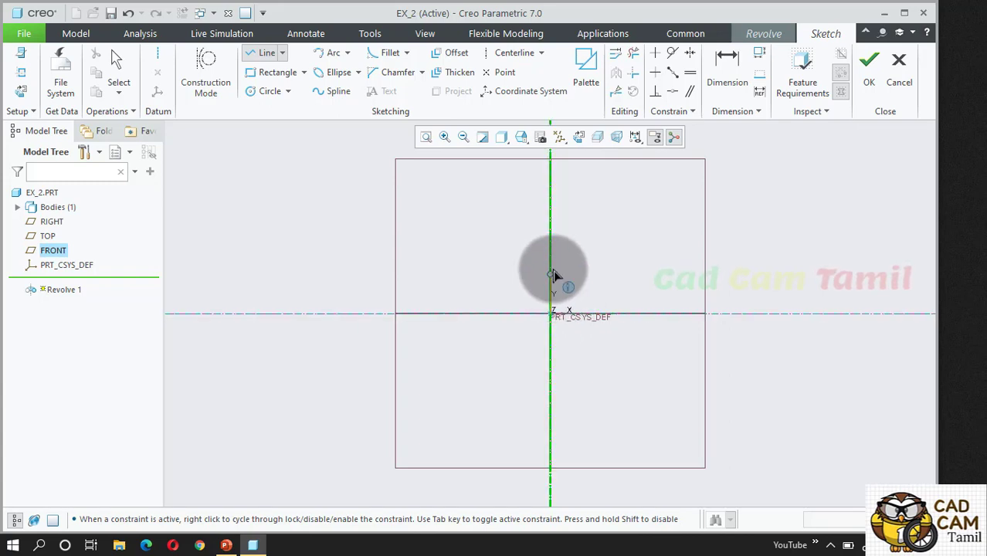
left_click(551, 180)
left_click(610, 212)
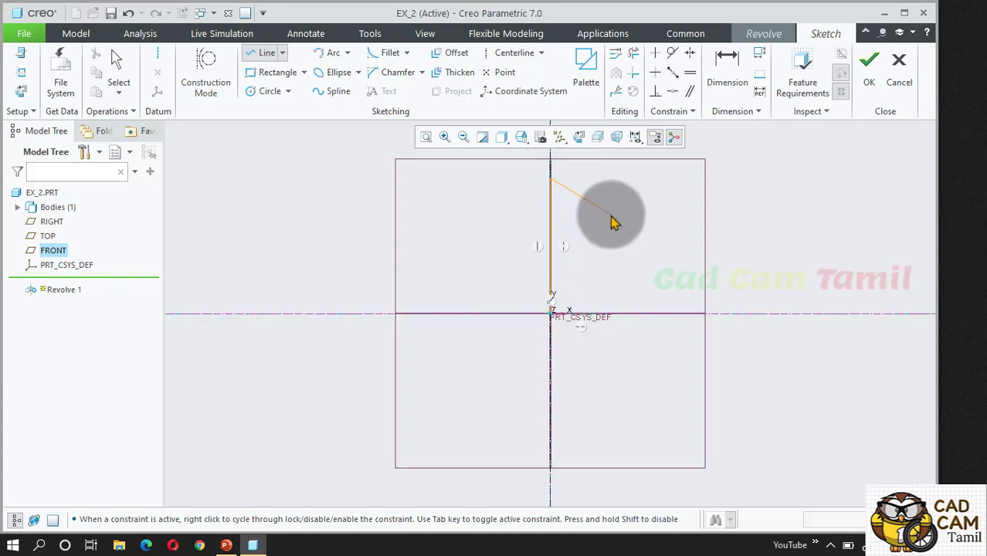
left_click(610, 259)
left_click(675, 260)
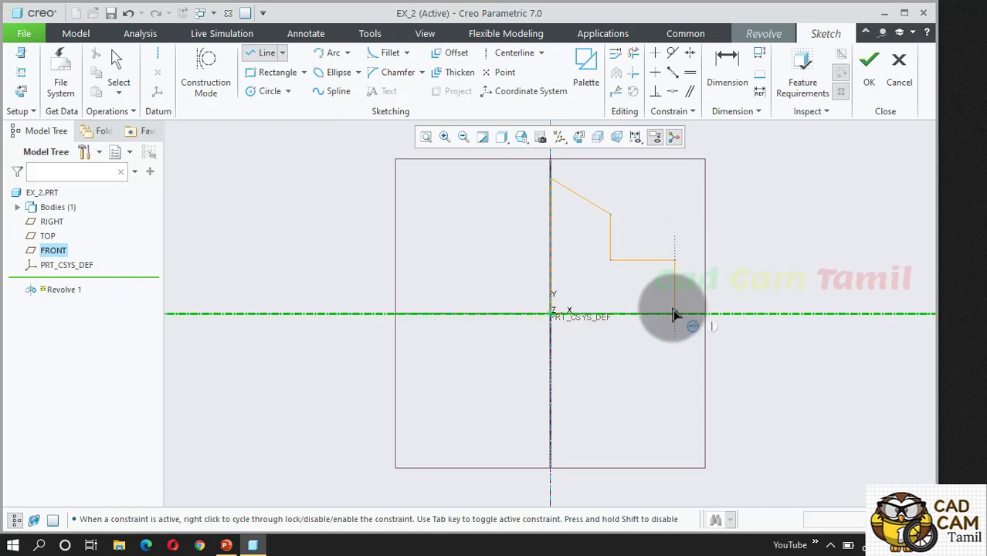
left_click(675, 314)
left_click(551, 313)
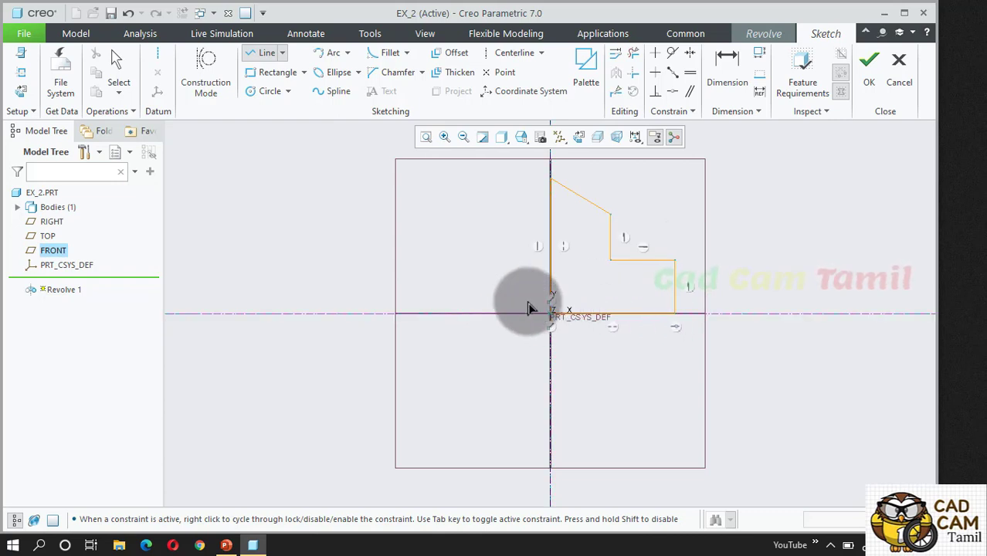
middle_click(478, 279)
middle_click(477, 279)
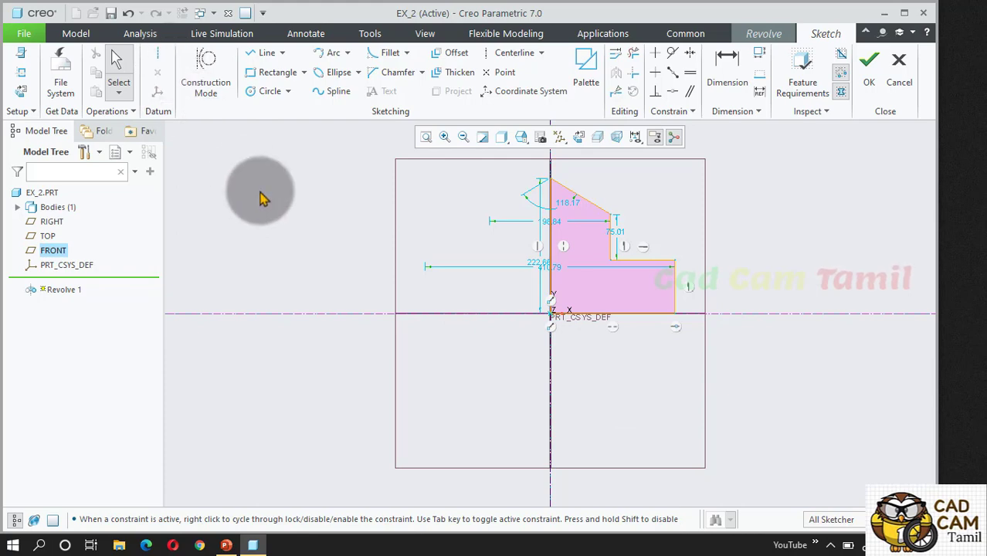
Step: Move the 410.79 and 198.84 dimensions below the sketch and accept the sketch
scroll(542, 281, "up", 1)
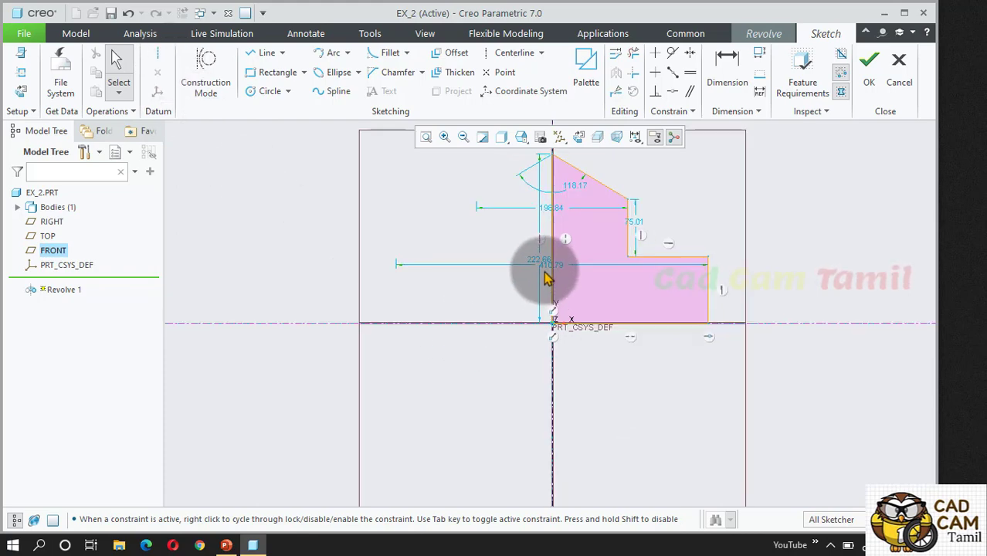
left_click_drag(548, 270, 535, 413)
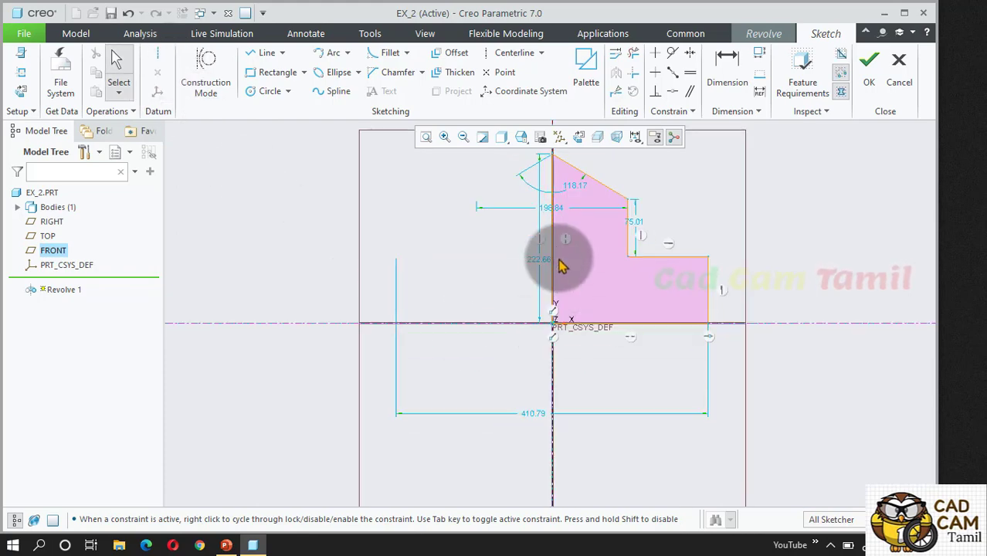
mouse_move(546, 210)
left_mouse_down()
mouse_move(531, 386)
mouse_move(538, 375)
left_mouse_up()
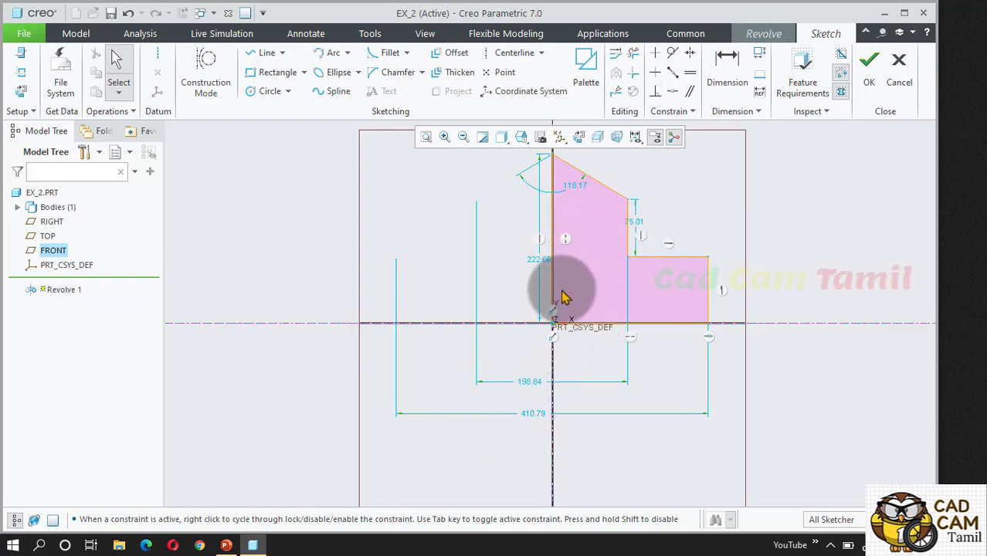
left_click(868, 83)
Step: Tilt the 360-degree revolve preview and bring up the revolve angle options
scroll(563, 427, "down", 3)
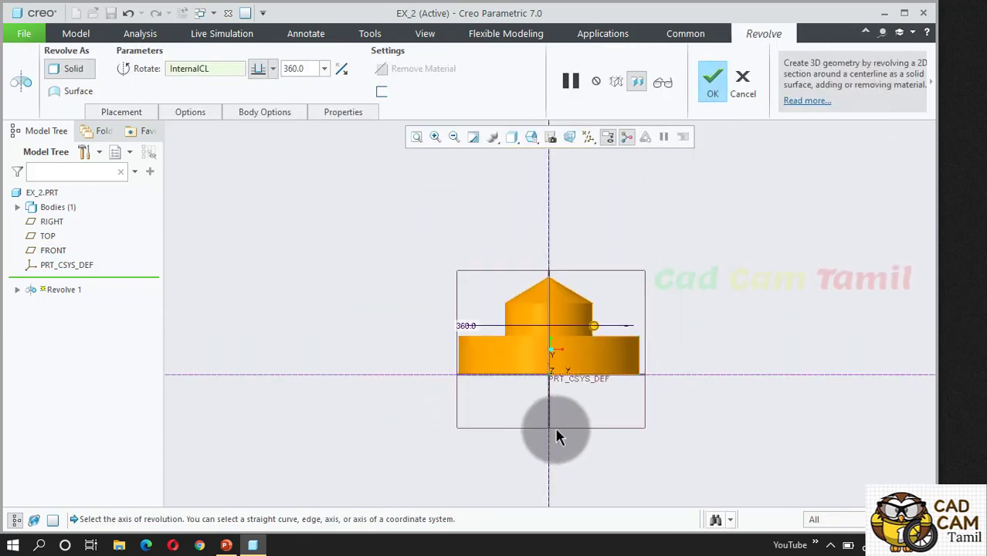
mouse_move(631, 333)
middle_mouse_down()
mouse_move(633, 374)
mouse_move(613, 379)
mouse_move(641, 365)
mouse_move(623, 346)
mouse_move(622, 318)
mouse_move(635, 331)
middle_mouse_up()
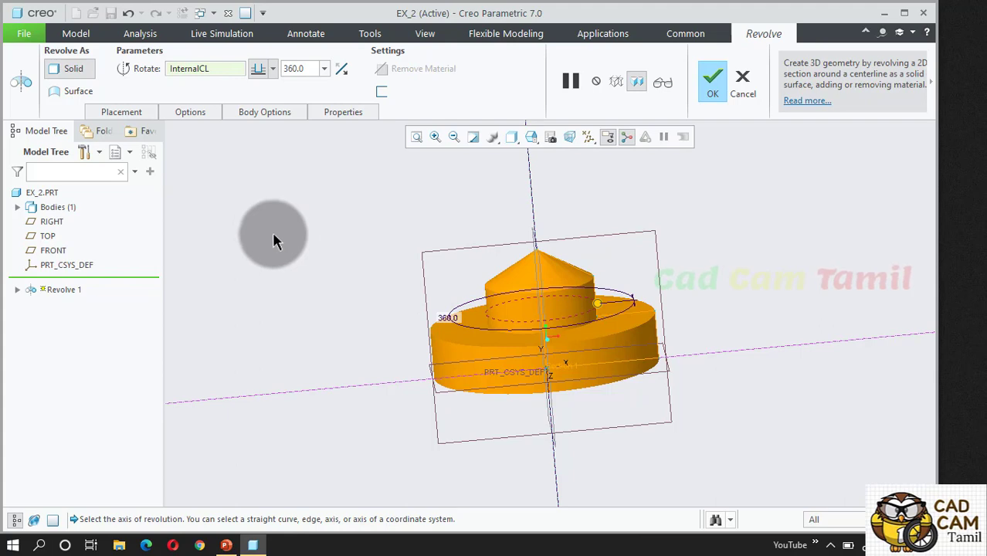
left_click(274, 70)
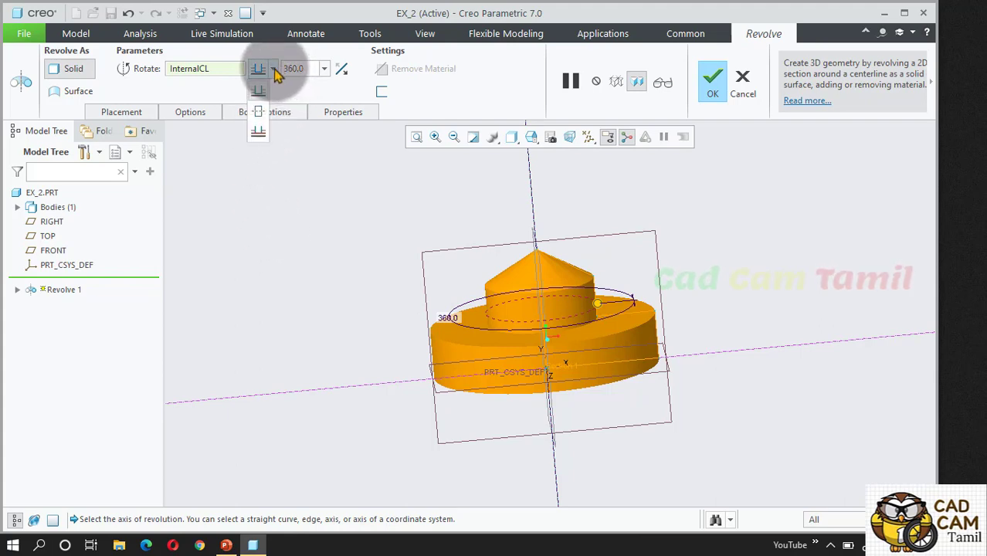
Step: Revolve symmetrically about the sketch plane with a 180-degree angle
left_click(260, 114)
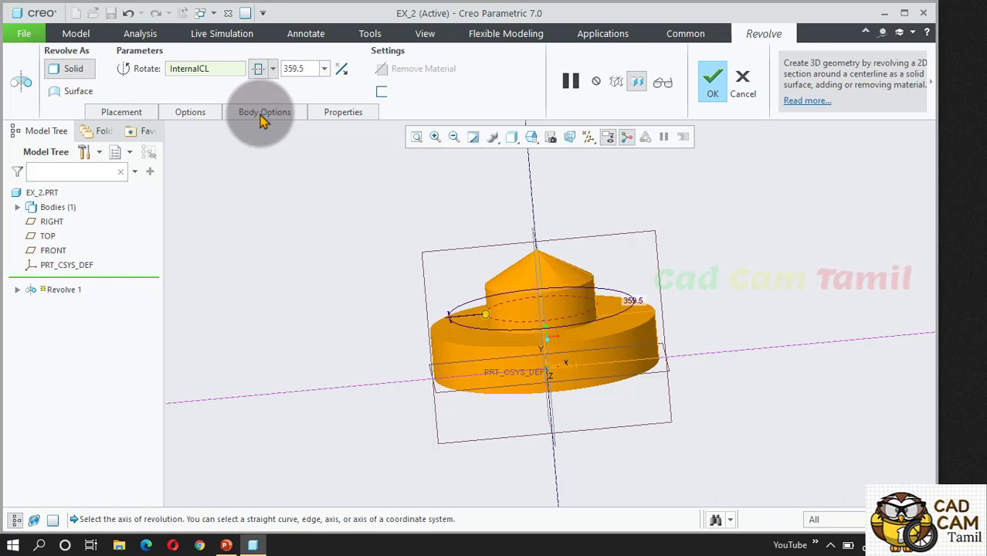
double_click(307, 68)
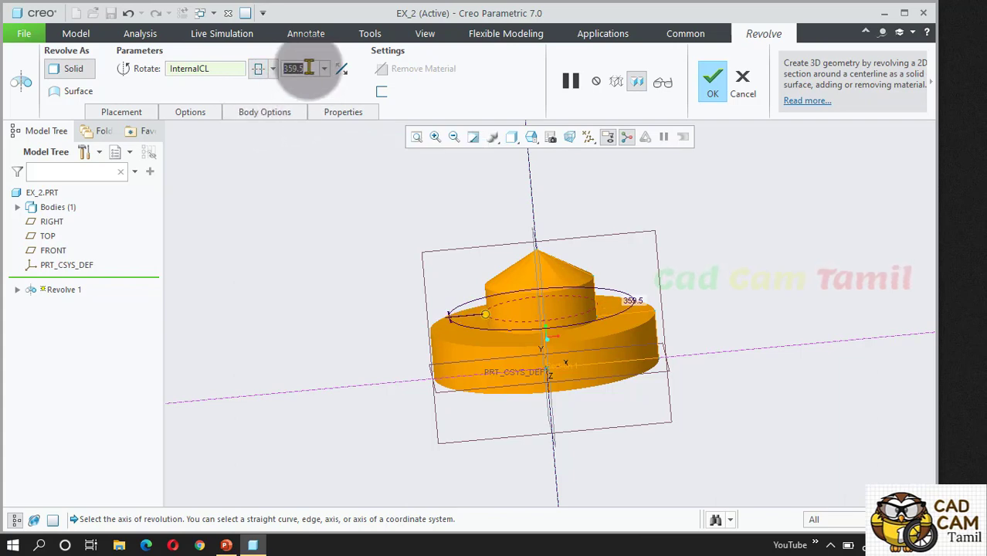
type("180")
key("Return")
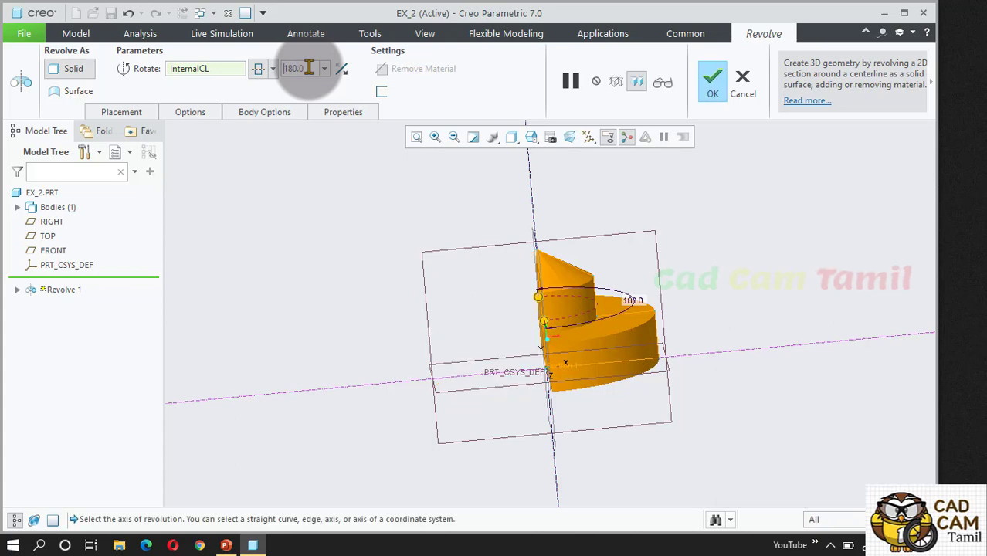
middle_click_drag(496, 330, 646, 248)
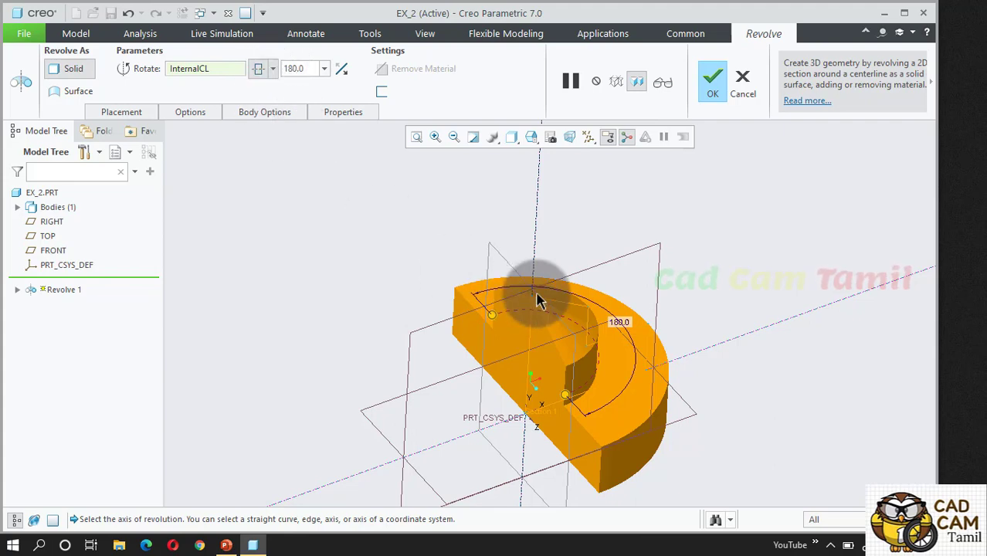
mouse_move(598, 300)
middle_mouse_down()
mouse_move(577, 294)
mouse_move(584, 309)
middle_mouse_up()
scroll(584, 308, "up", 3)
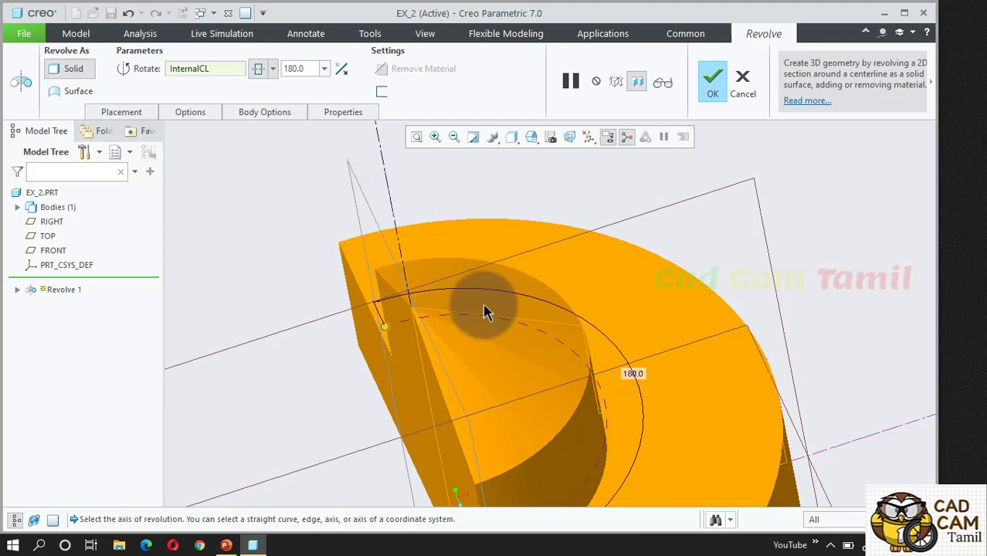
scroll(522, 225, "down", 2)
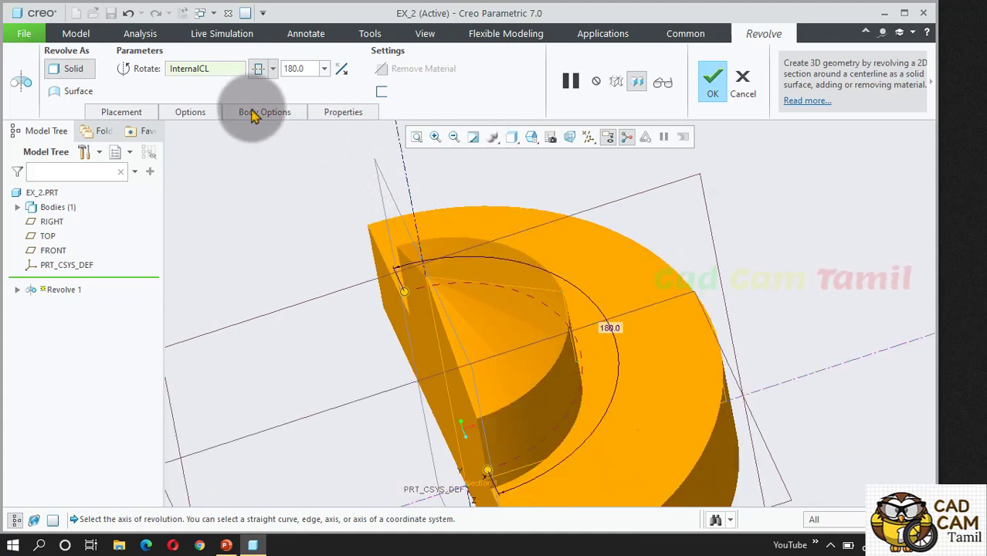
Step: Switch the revolve angle back to one-sided Variable
left_click(264, 70)
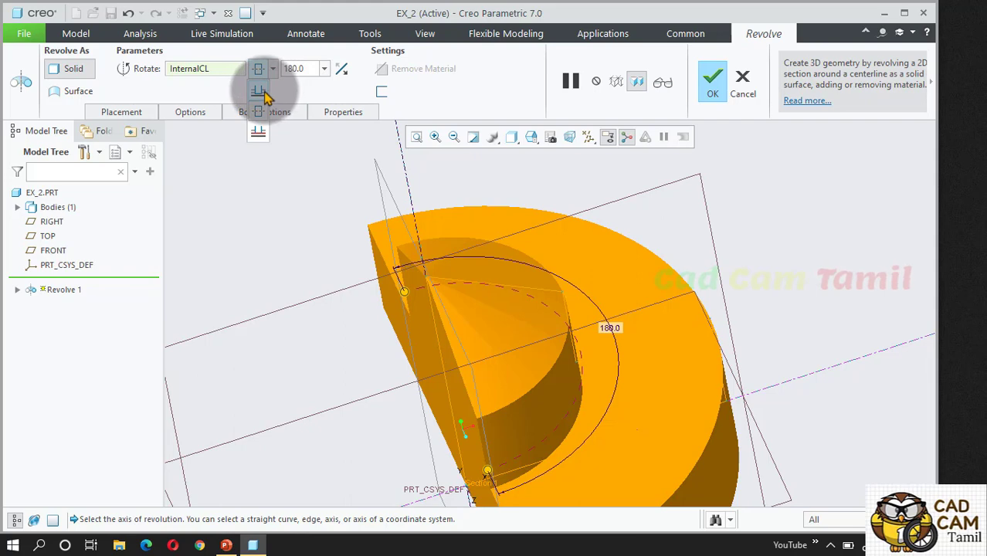
left_click(264, 93)
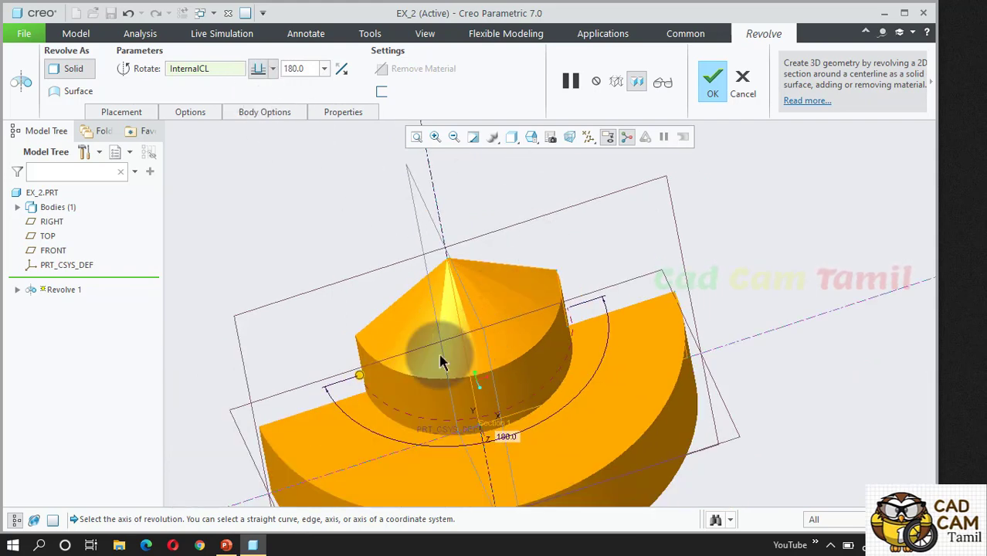
middle_click_drag(447, 249, 463, 217)
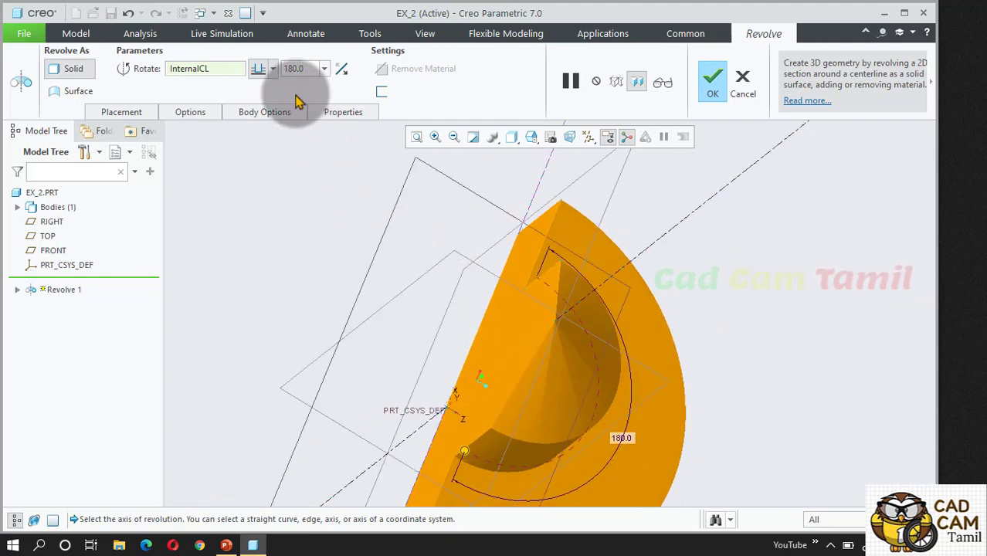
left_click(264, 70)
Step: Make the revolve sweep up to the RIGHT datum plane
left_click(256, 133)
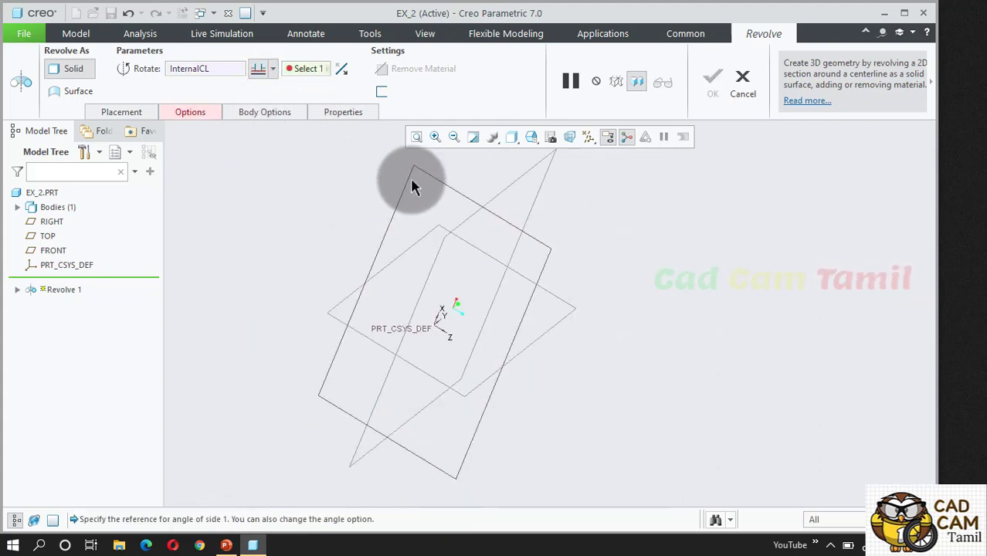
left_click(457, 226)
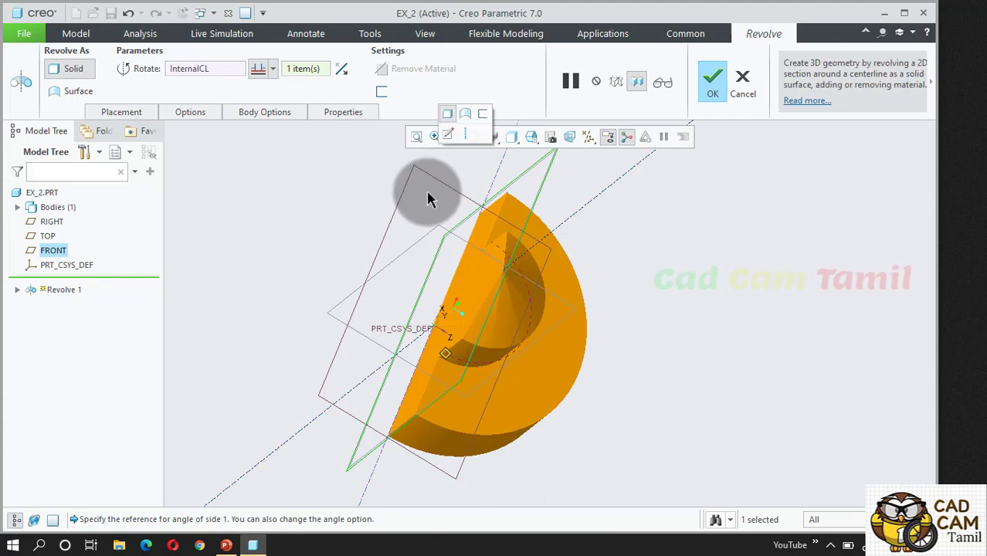
left_click(410, 256)
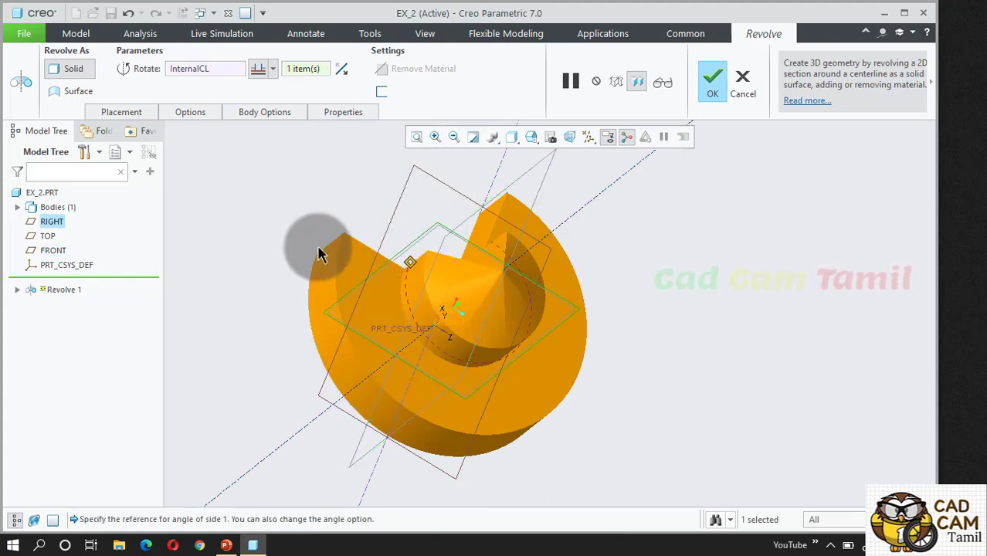
middle_click_drag(318, 253, 457, 271)
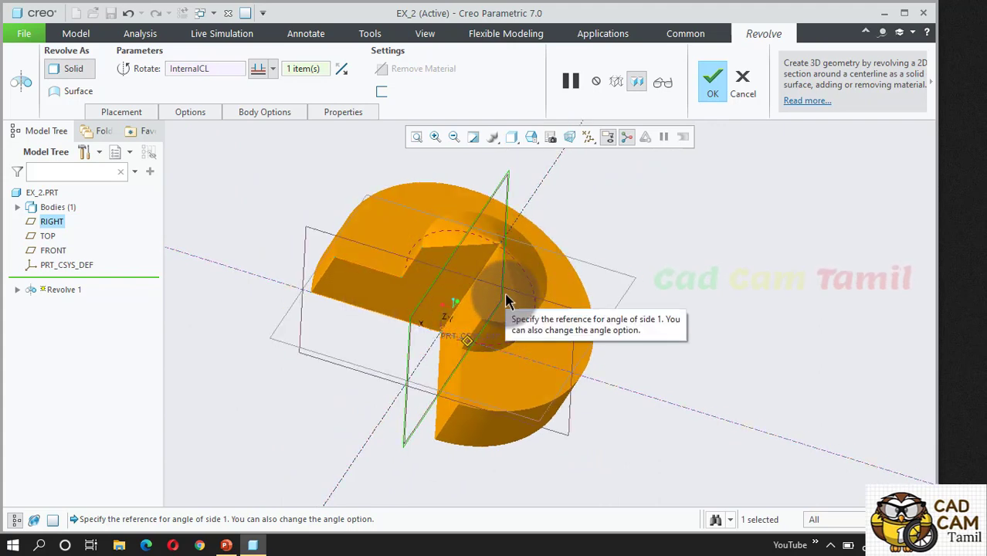
Step: Flip the sweep direction until the revolve covers the larger, roughly three-quarter sweep
left_click(342, 70)
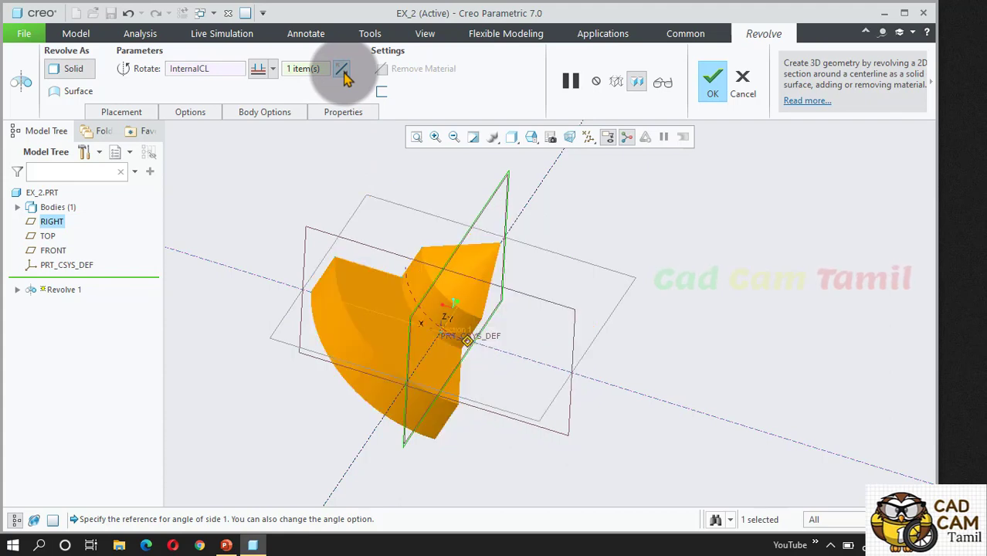
left_click(342, 70)
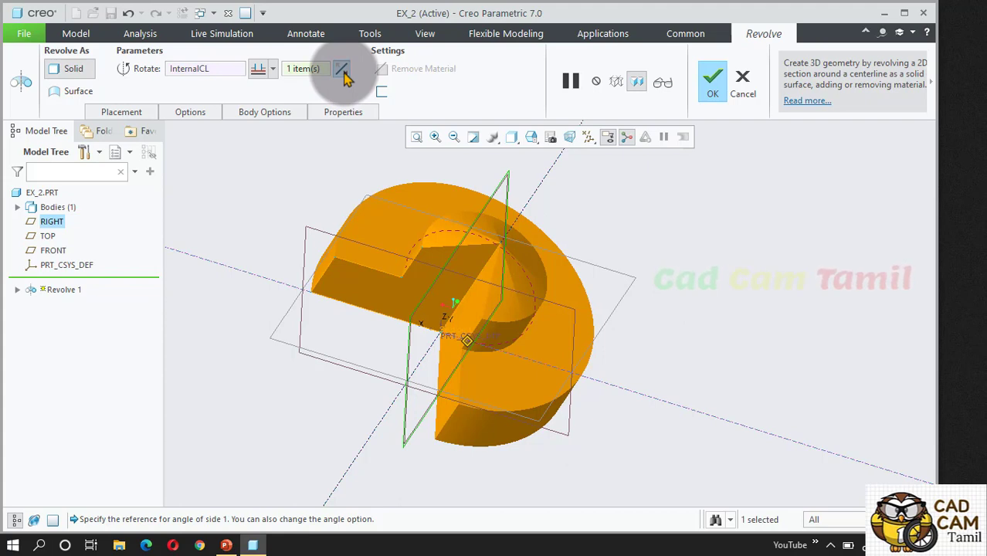
left_click(342, 71)
left_click(343, 70)
left_click(342, 70)
left_click(342, 70)
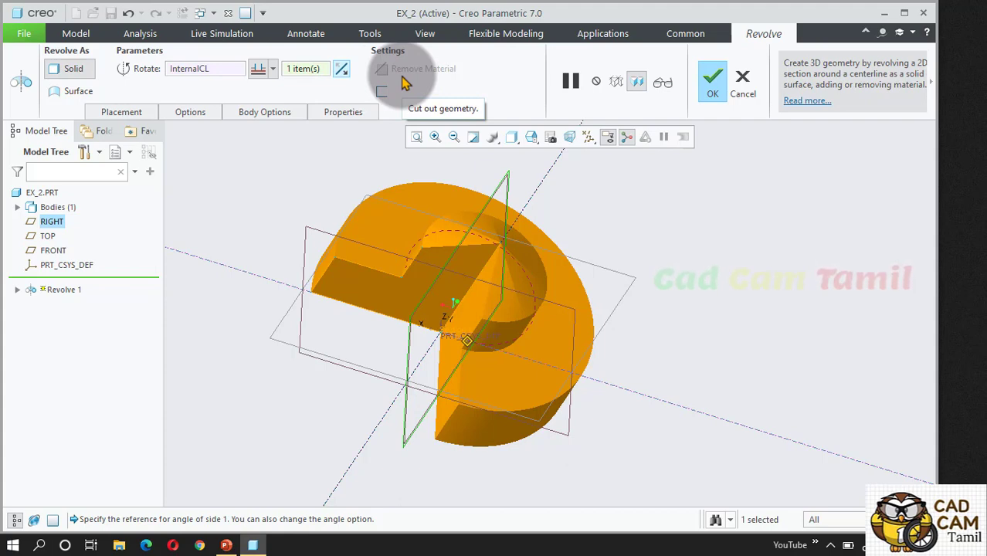
left_click(77, 91)
middle_click_drag(430, 268, 491, 289)
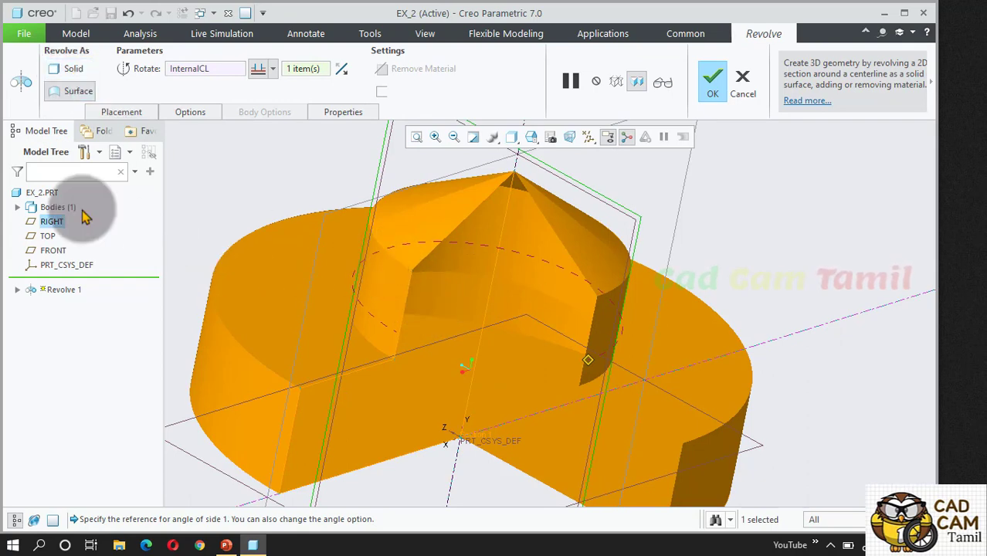
left_click(69, 70)
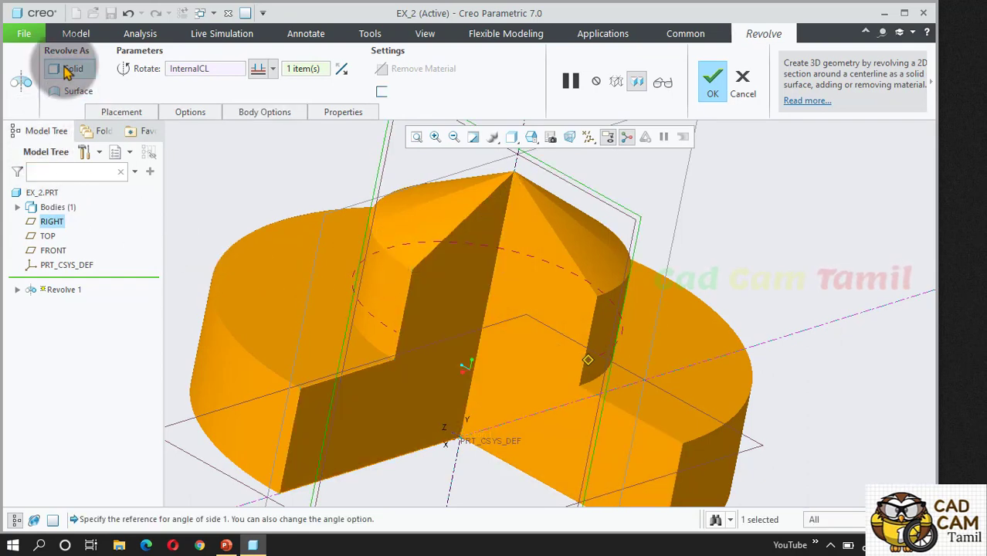
left_click(383, 92)
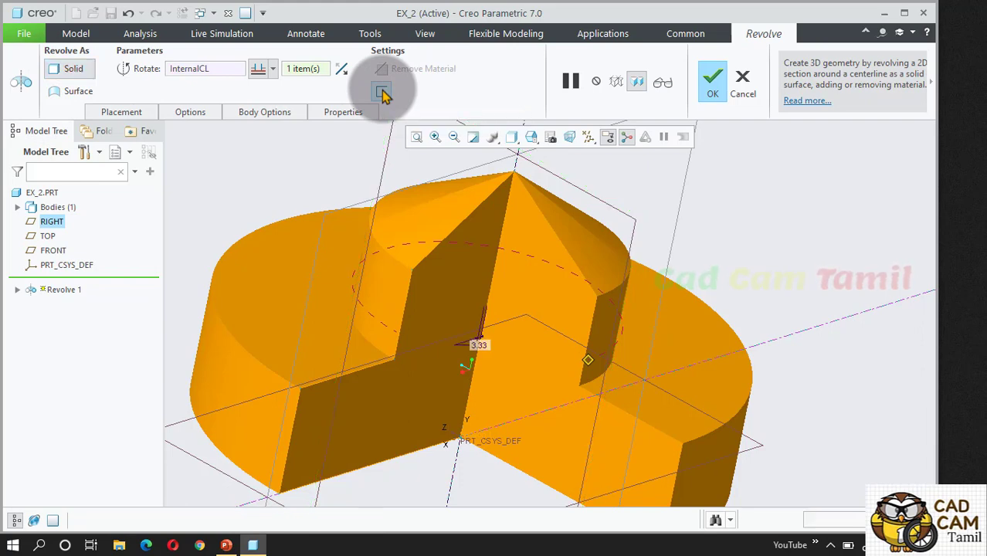
left_click(418, 92)
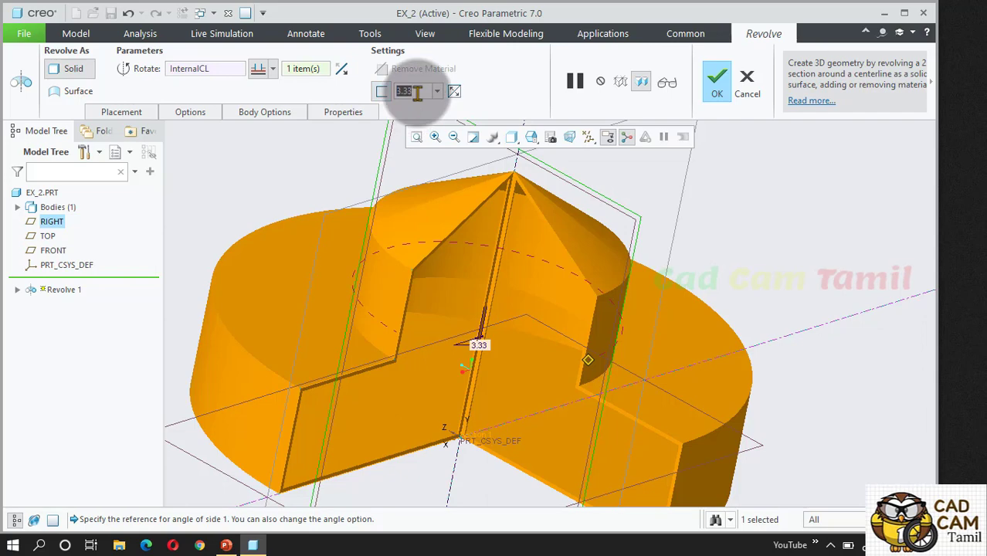
type("6")
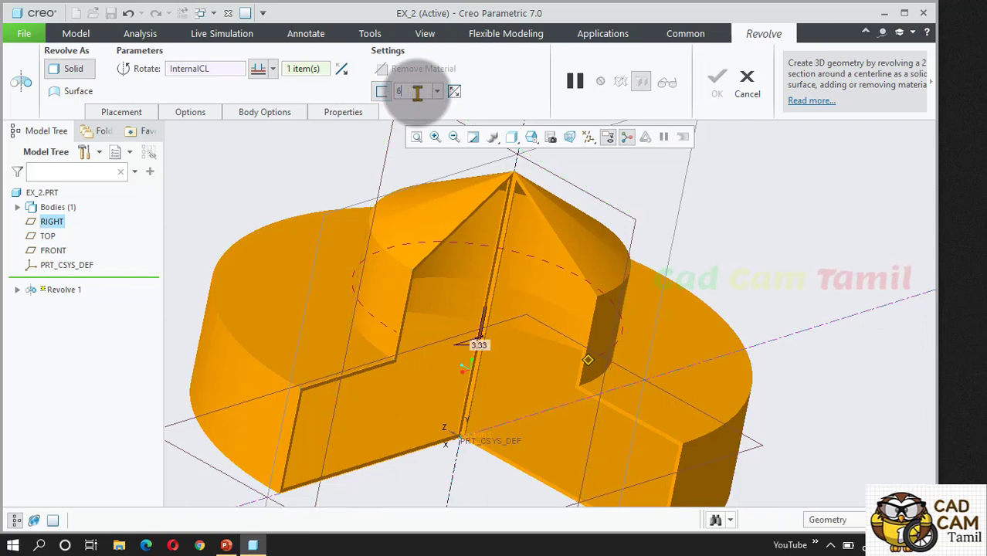
key("Return")
middle_click_drag(512, 291, 530, 270)
left_click(455, 91)
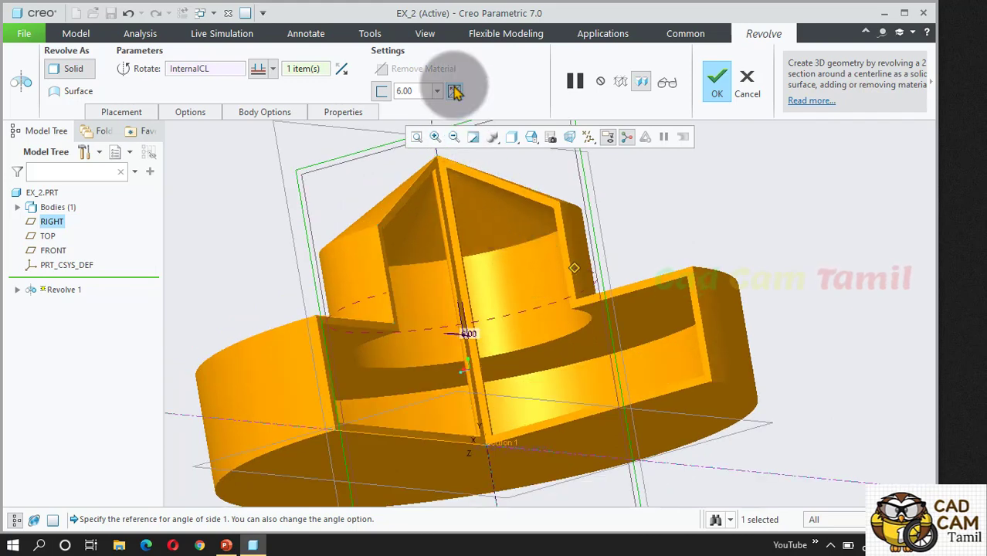
left_click(455, 91)
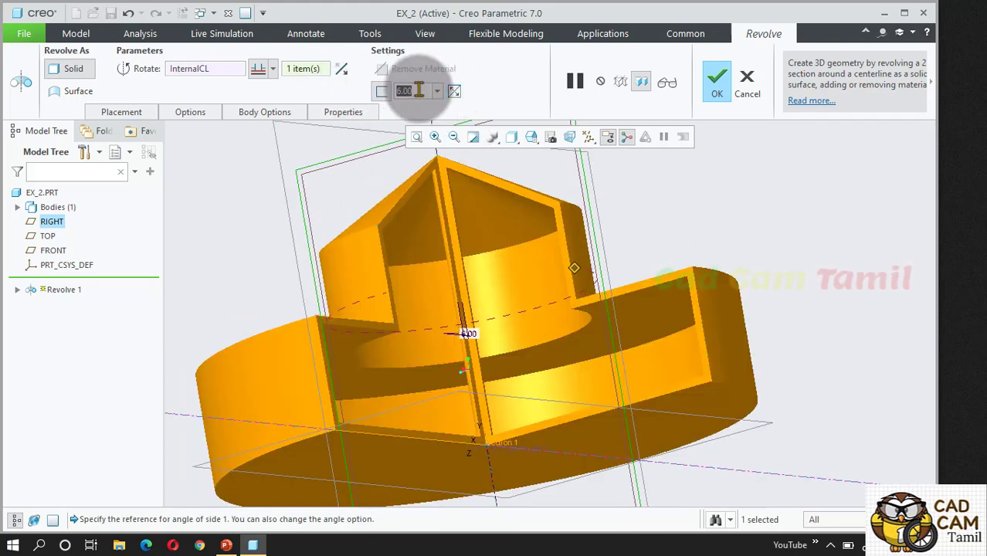
type("3")
key("Return")
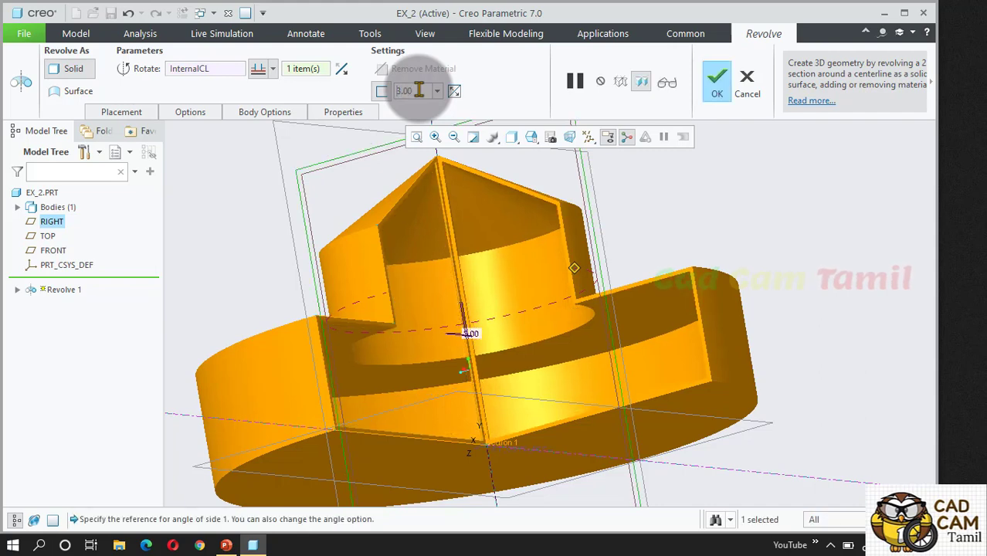
left_click(455, 91)
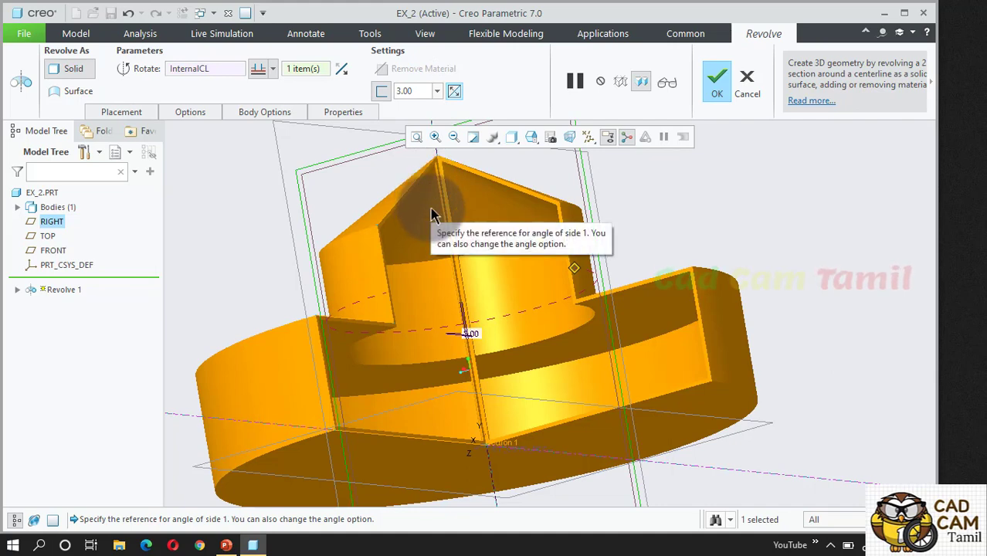
scroll(432, 215, "down", 2)
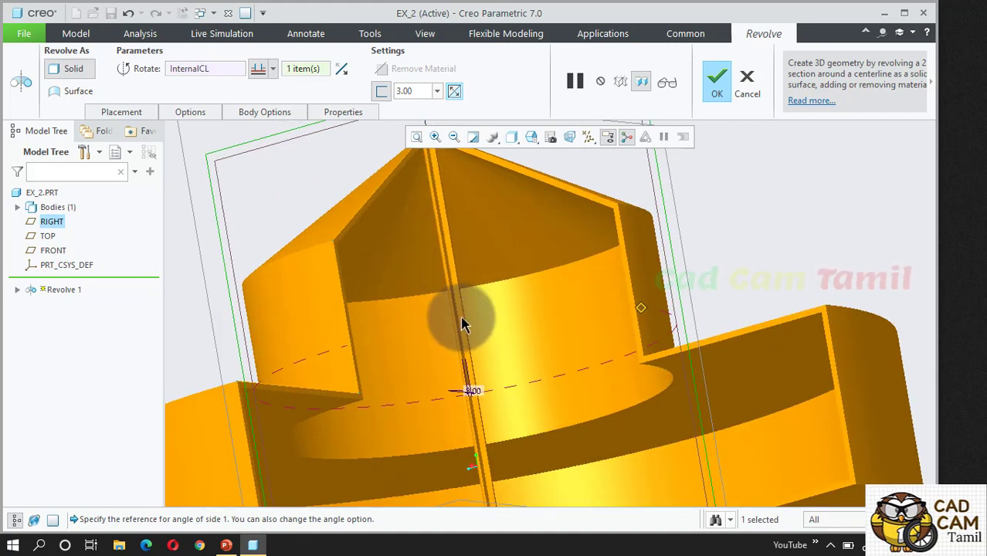
scroll(462, 324, "down", 2)
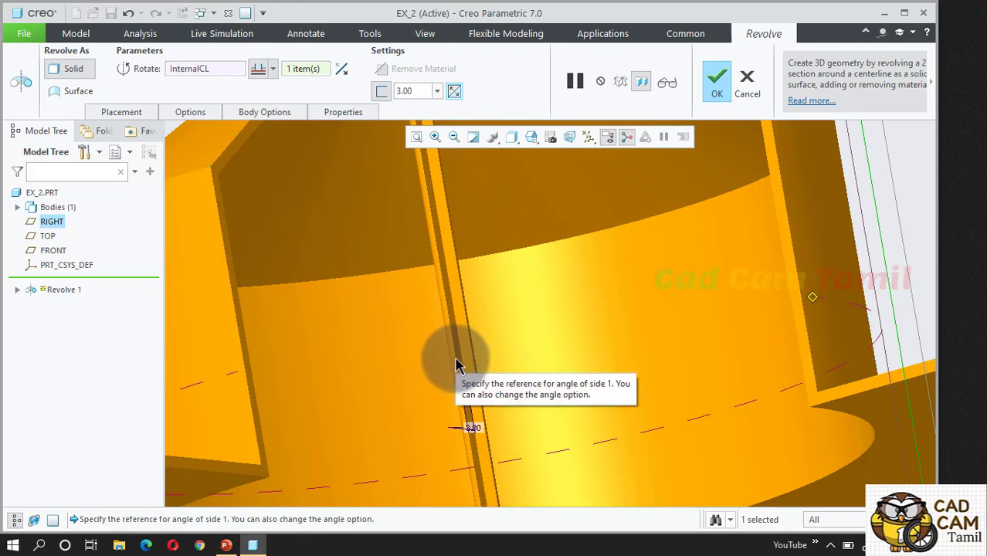
scroll(459, 279, "up", 4)
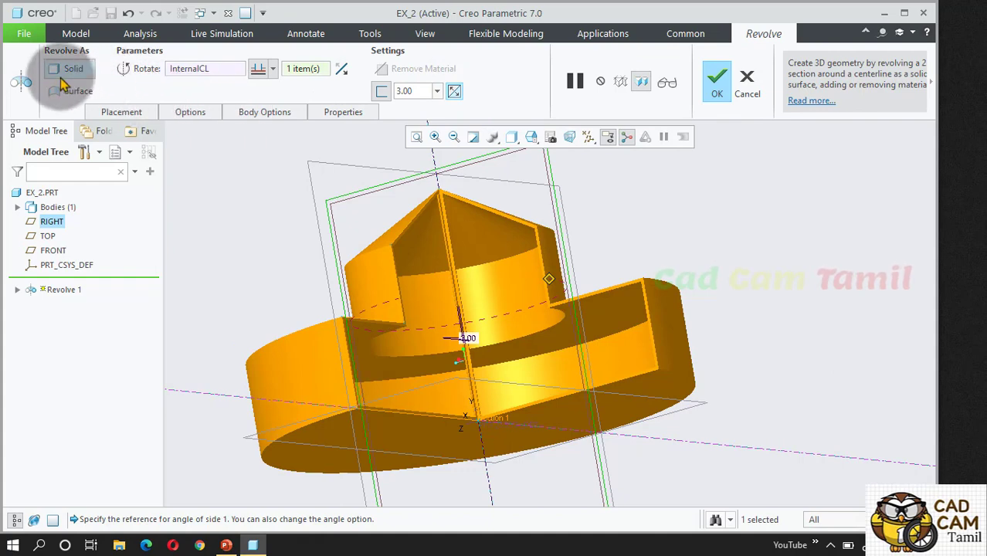
left_click(382, 93)
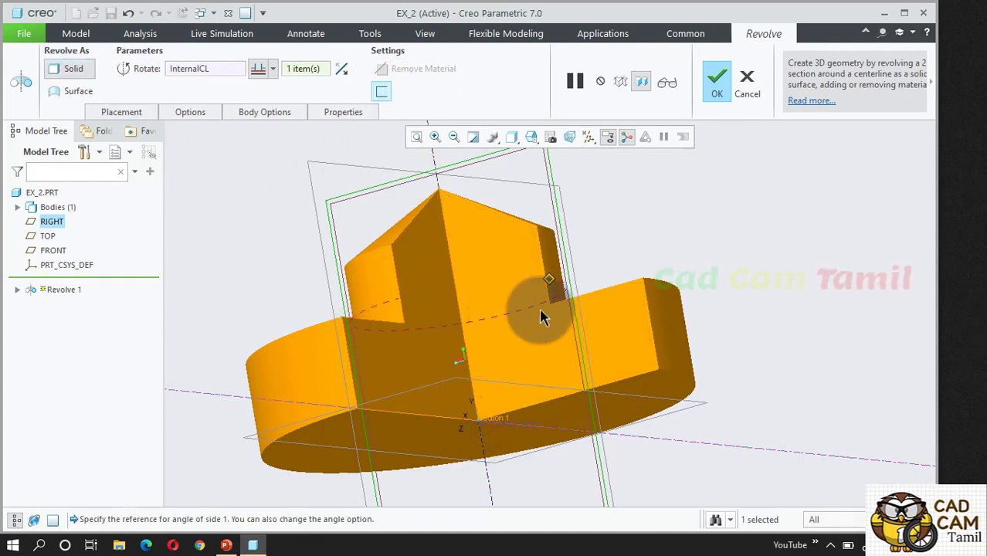
Step: Reopen Revolve 1's Internal Section 1 sketch from the Placement tab and tilt the view
left_click(123, 112)
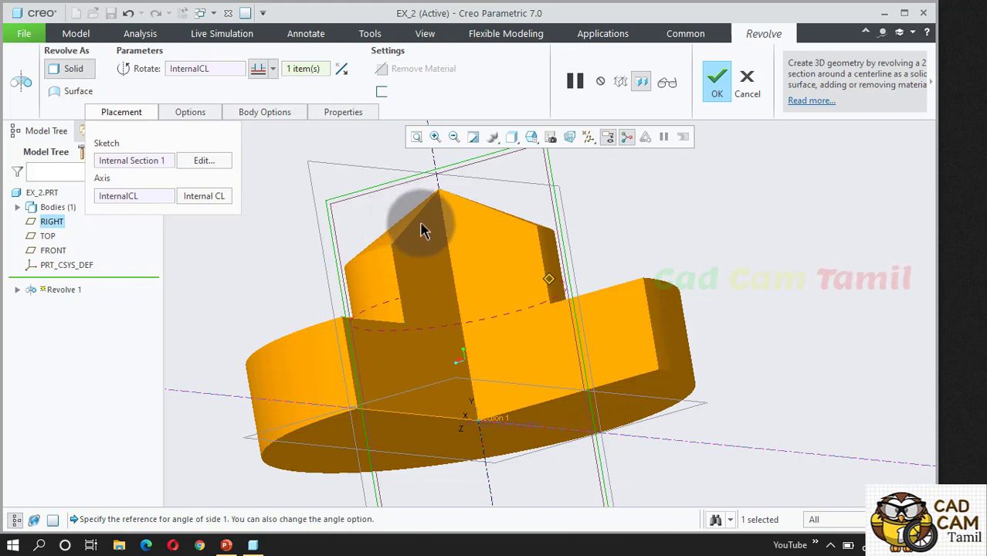
left_click(202, 160)
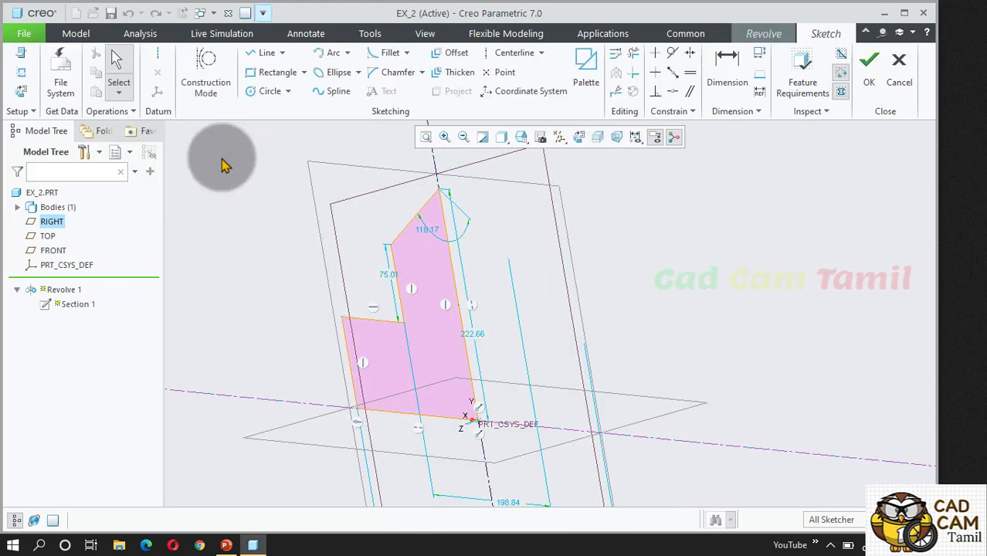
mouse_move(447, 247)
middle_mouse_down()
mouse_move(423, 238)
mouse_move(375, 282)
middle_mouse_up()
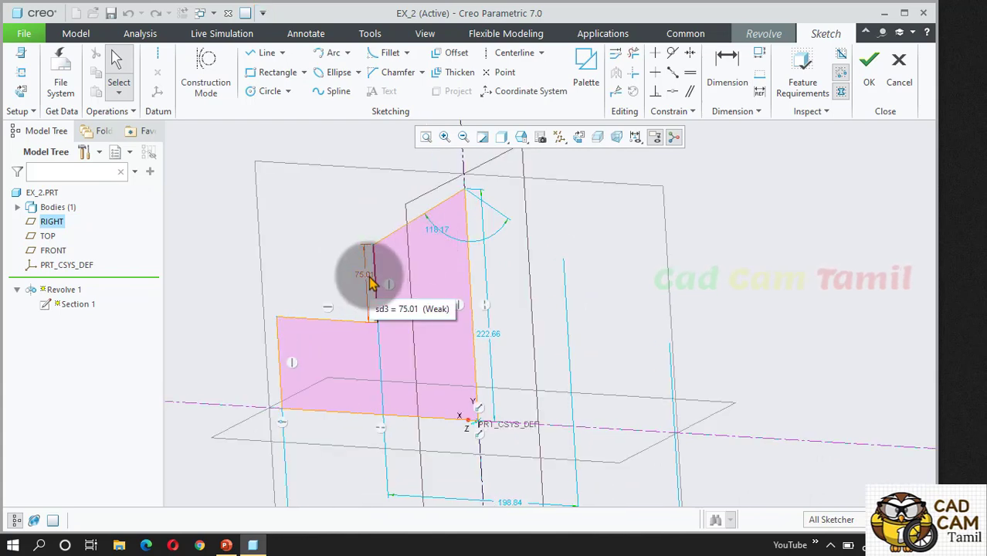
left_click(870, 87)
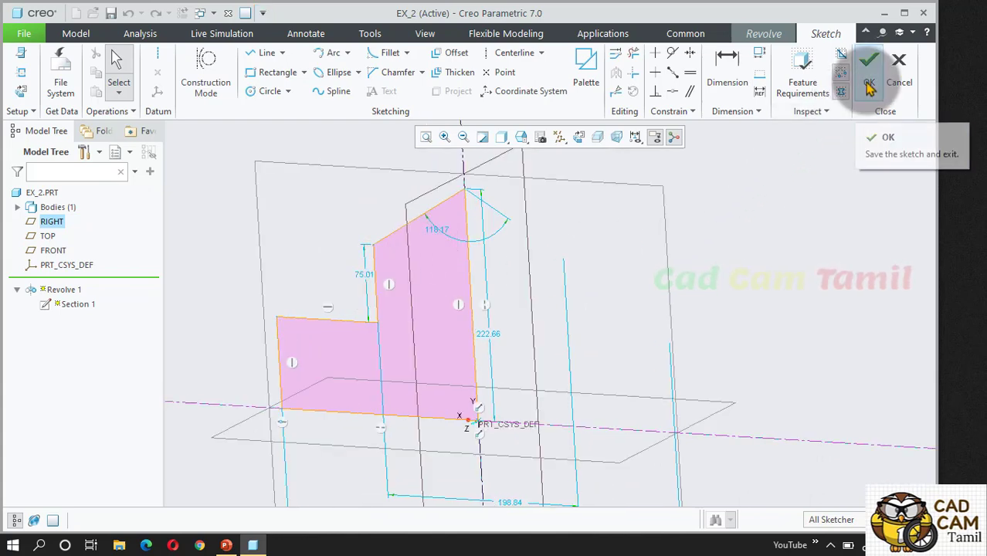
Step: Exit the sketch, return to standard orientation, and keep the Side 1 angle at To Selected
left_click(868, 85)
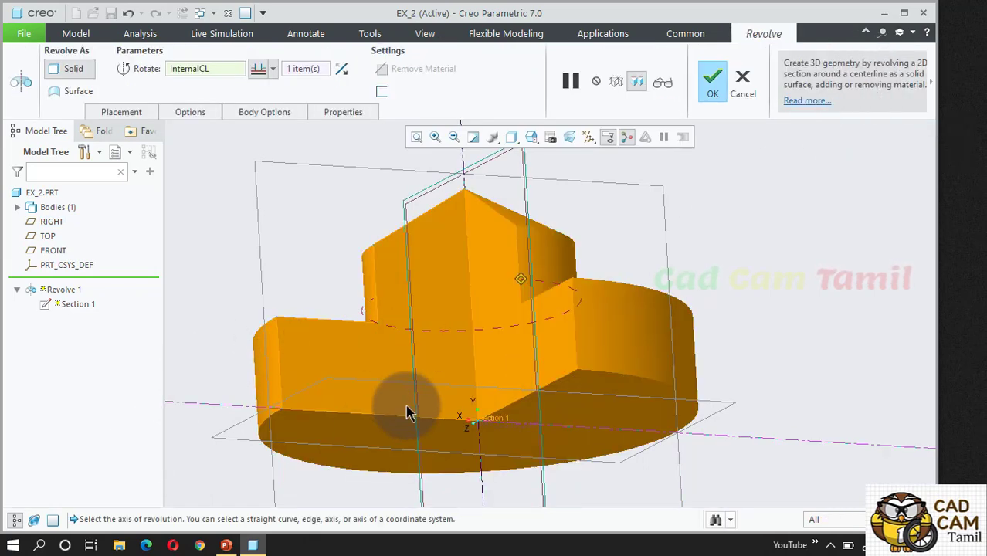
key("ctrl+d")
left_click(122, 112)
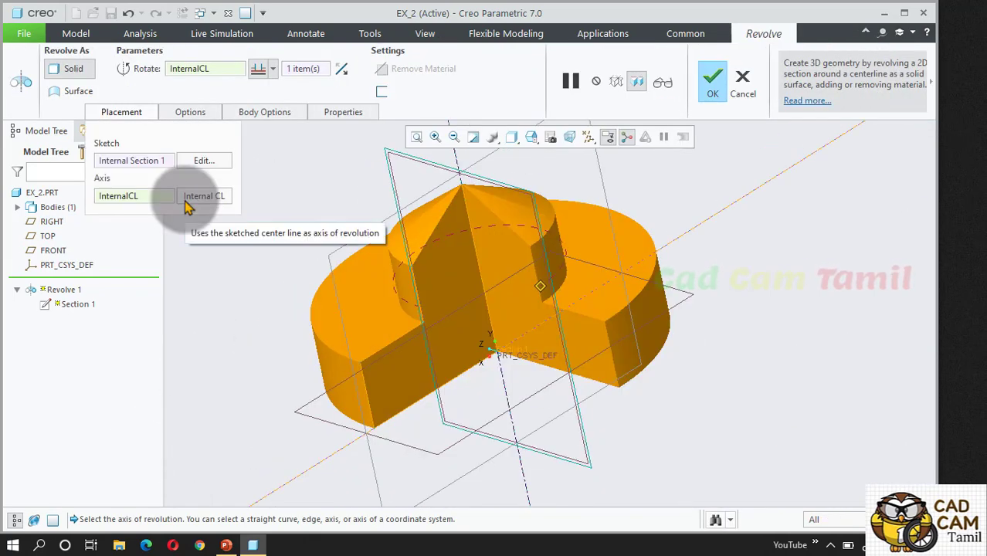
left_click(207, 116)
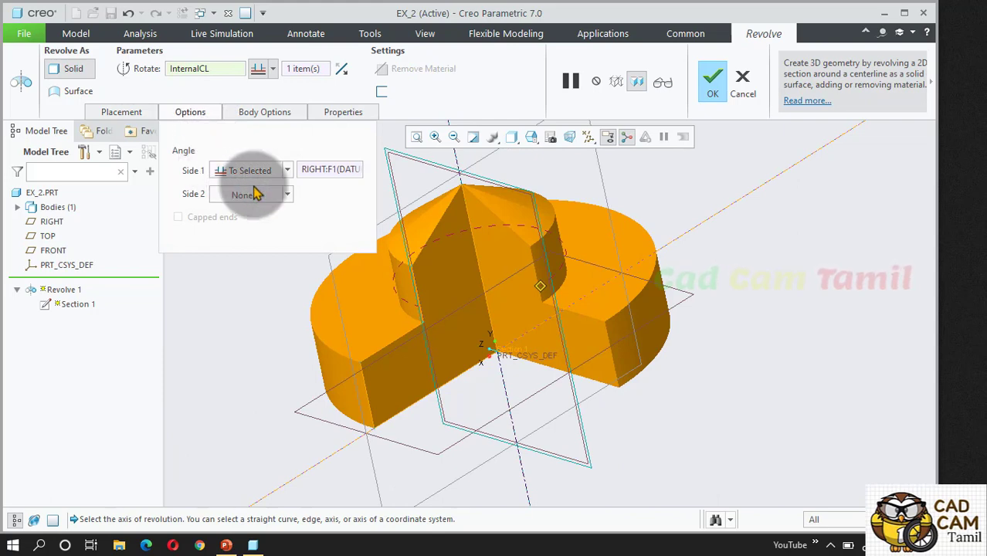
left_click(287, 171)
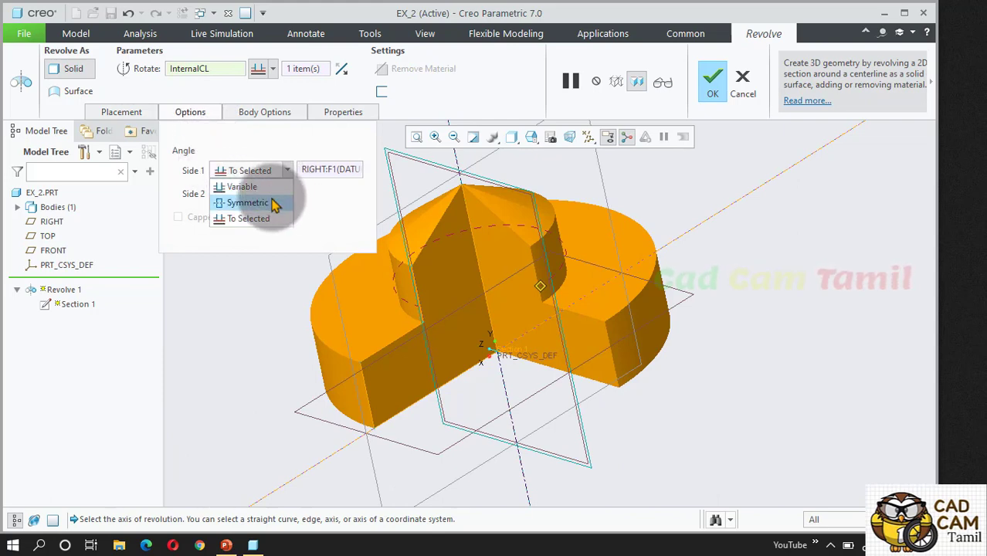
left_click(288, 170)
Step: Check Body Options and the REVOLVE_1 name, then pause the Revolve tool
left_click(255, 112)
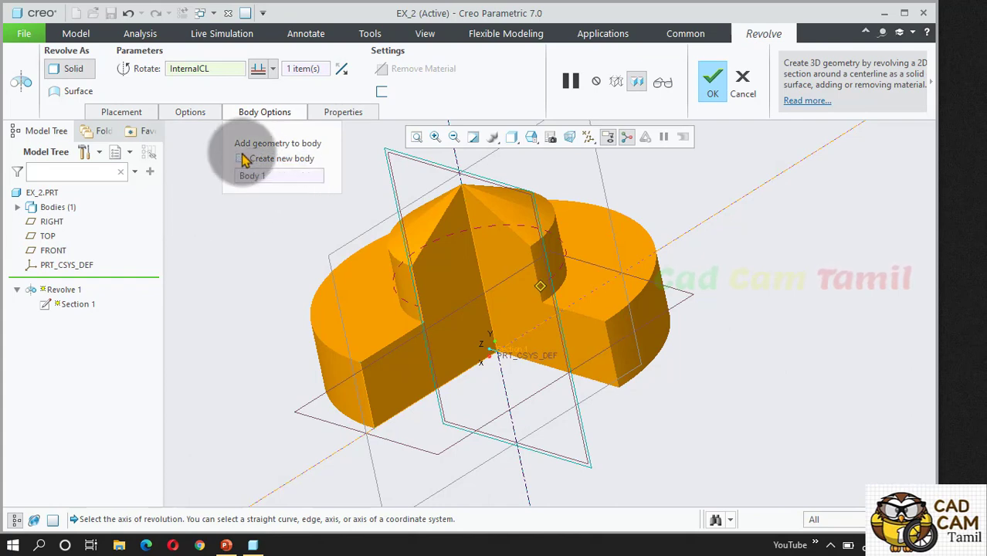
left_click(343, 112)
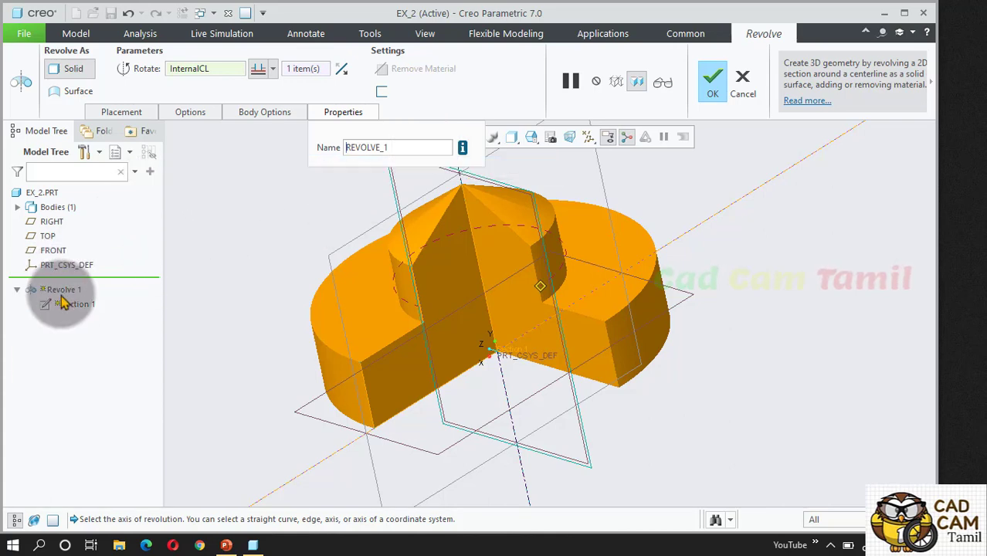
left_click(571, 84)
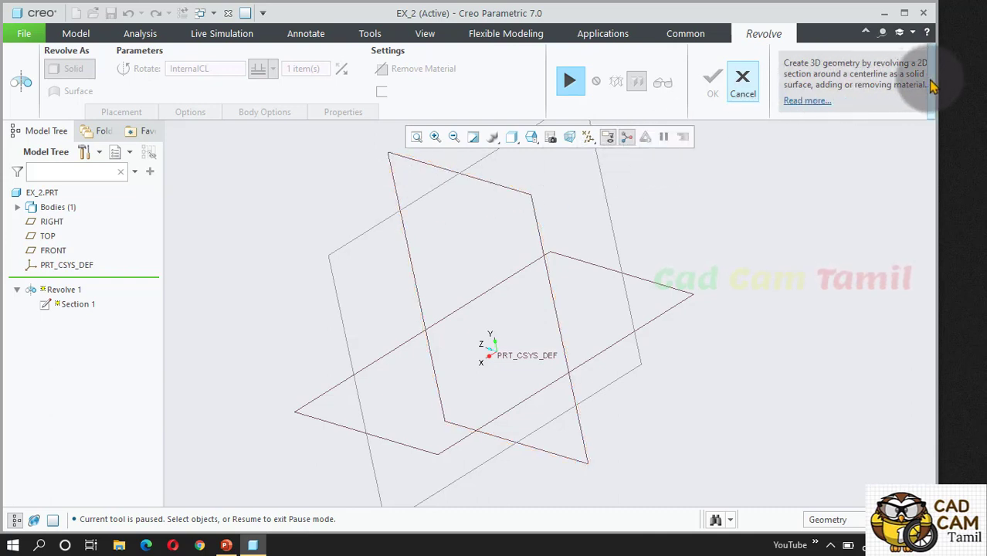
Step: Resume the paused Revolve 1 feature after dismissing the datum tools list
scroll(933, 87, "down", 1)
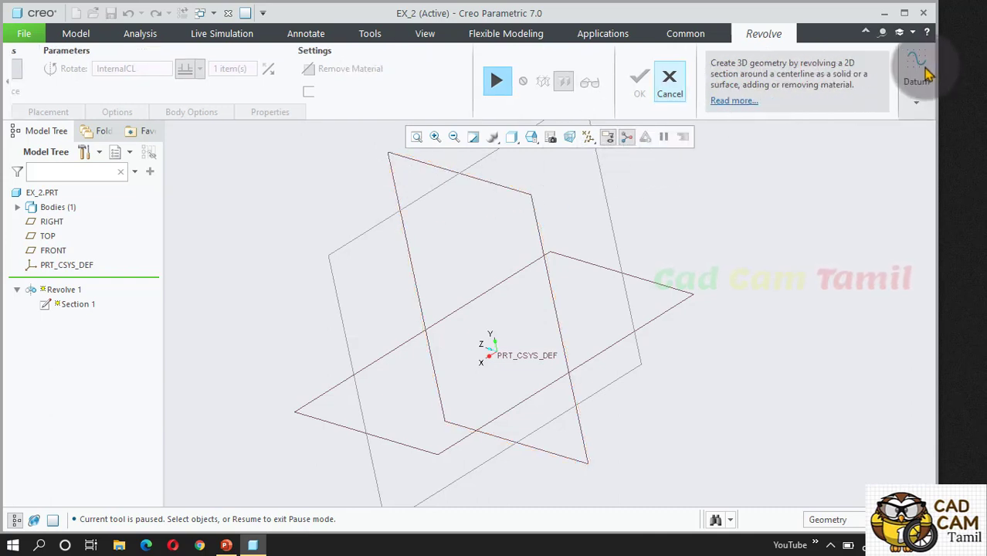
left_click(926, 74)
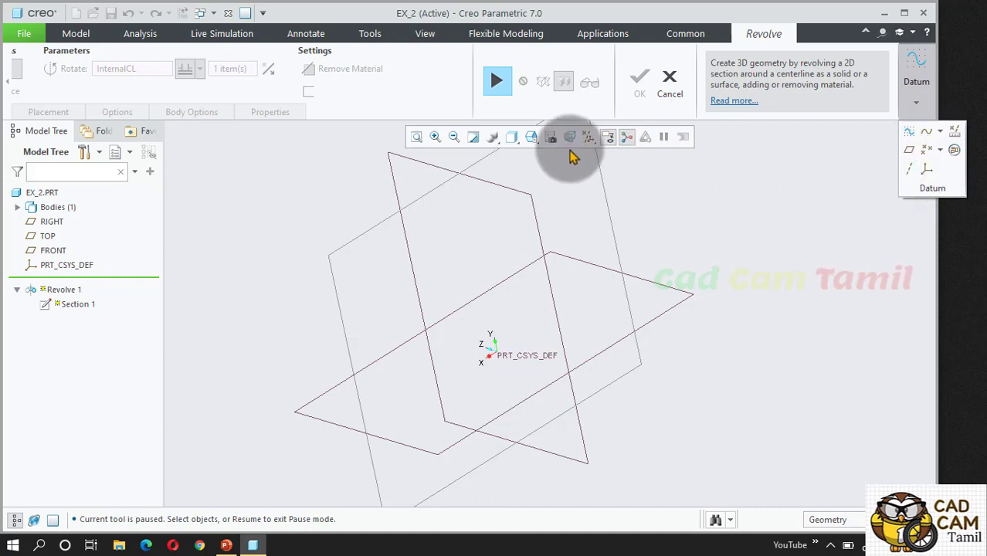
left_click(497, 83)
left_click(497, 83)
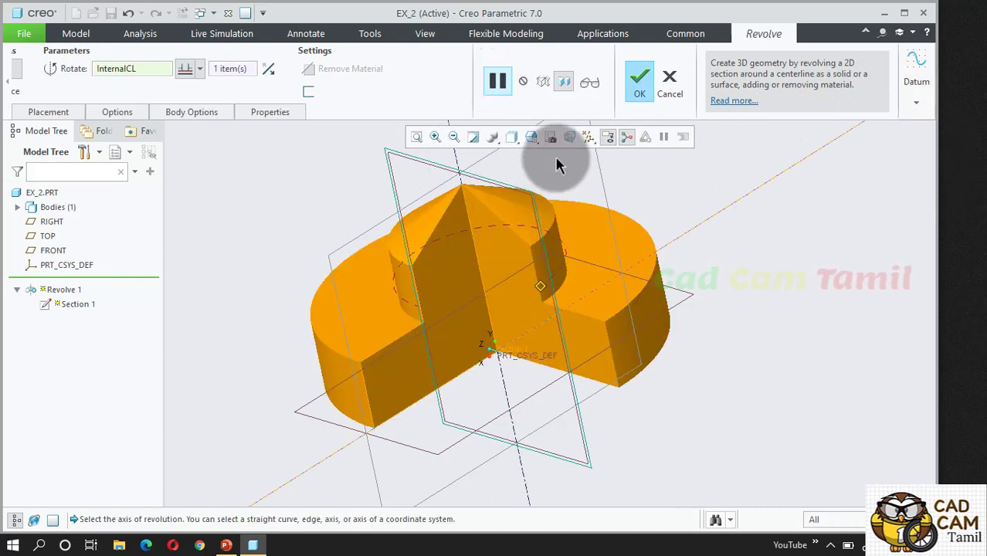
Step: Compare see-through and opaque previews, then complete Revolve 1 as a three-quarter solid
left_click(546, 87)
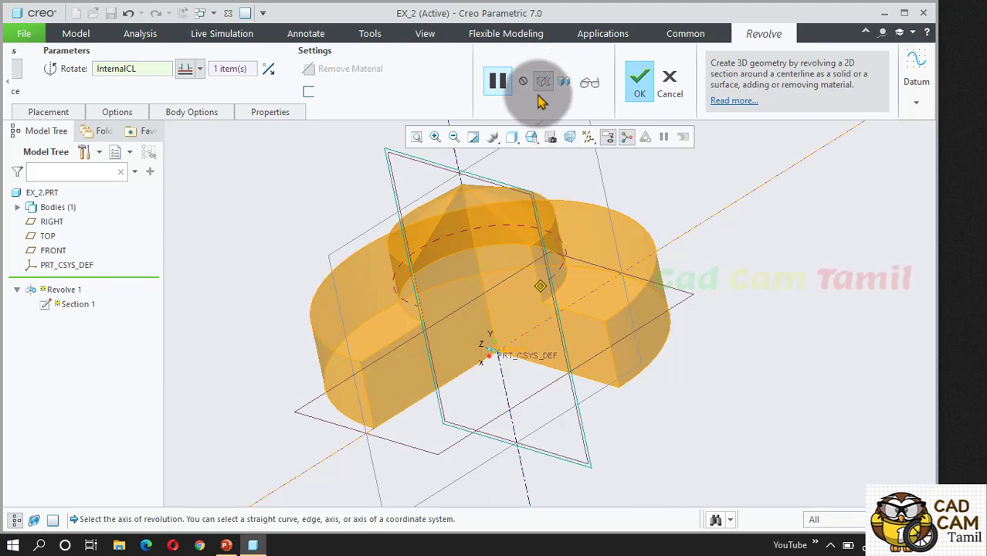
left_click(565, 84)
left_click(590, 90)
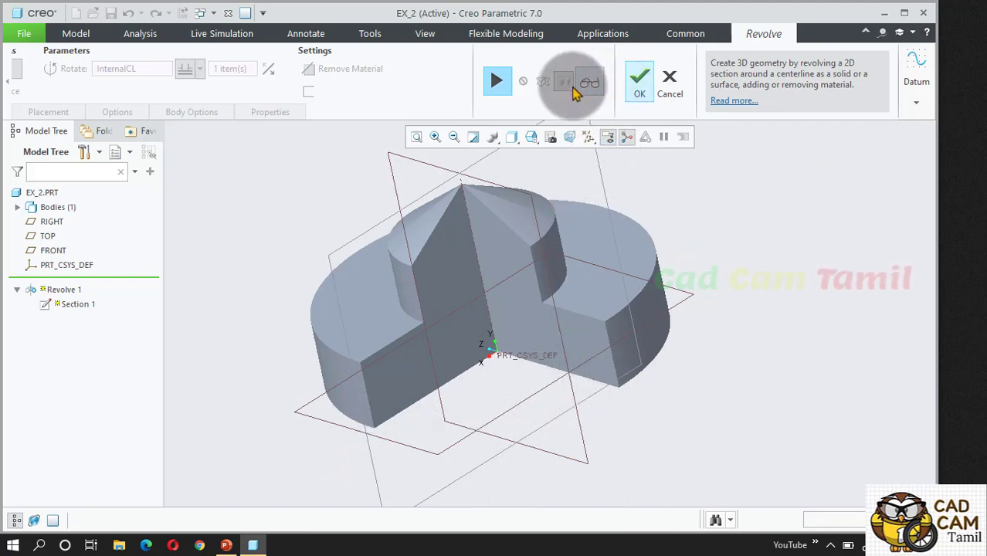
left_click(646, 80)
mouse_move(547, 454)
middle_mouse_down()
mouse_move(393, 353)
mouse_move(545, 437)
middle_mouse_up()
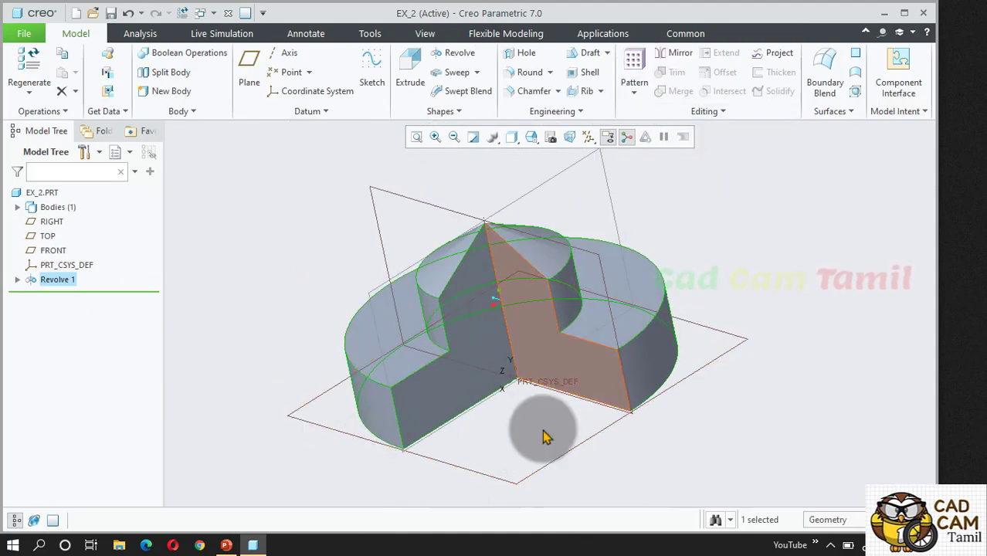
Step: Start a new revolve on the RIGHT plane with the sketch facing straight on
left_click(716, 242)
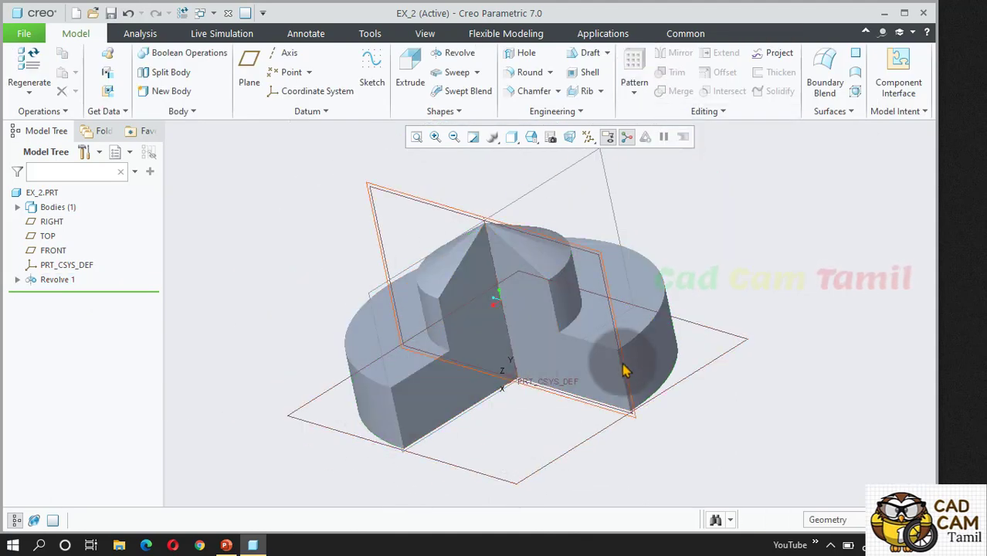
middle_click_drag(625, 371, 631, 345)
left_click(475, 393)
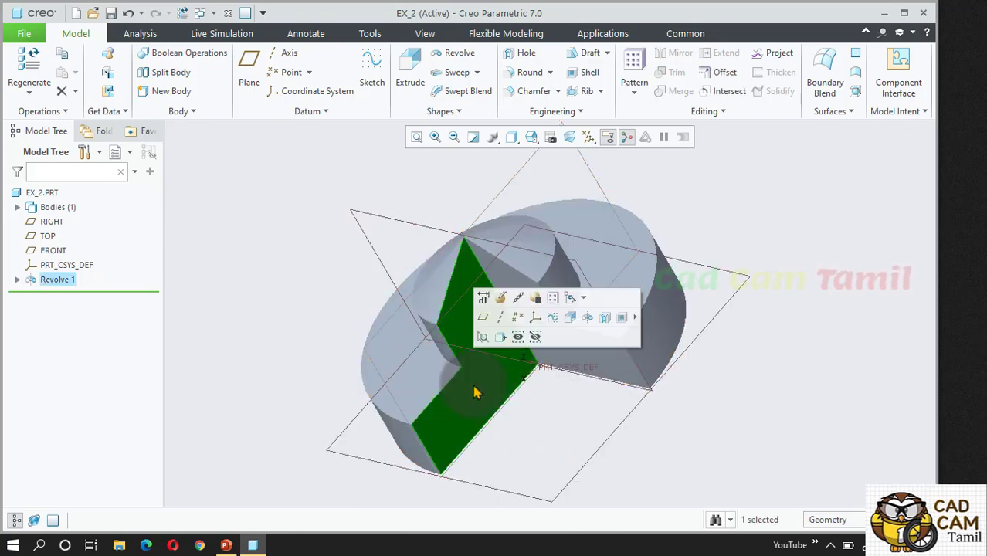
left_click(394, 225)
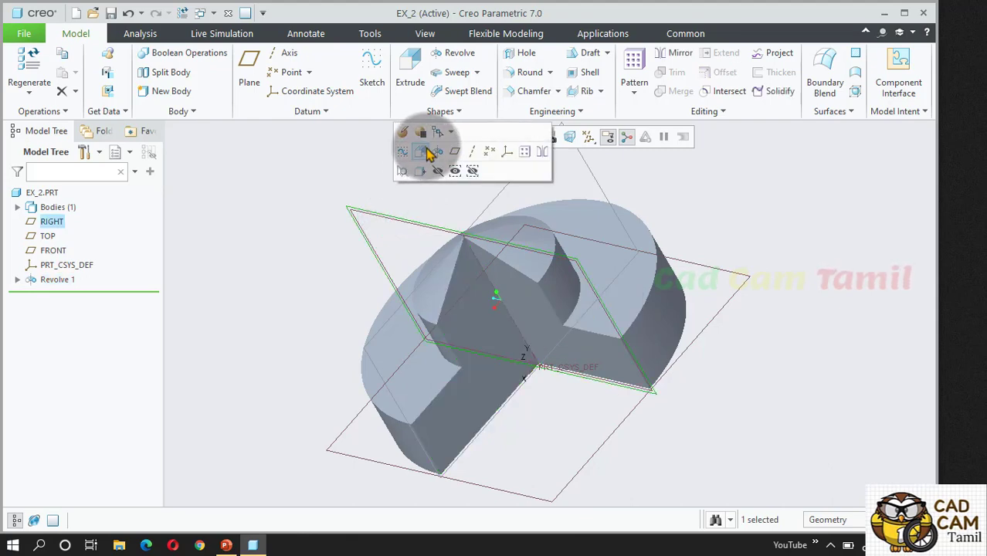
left_click(437, 154)
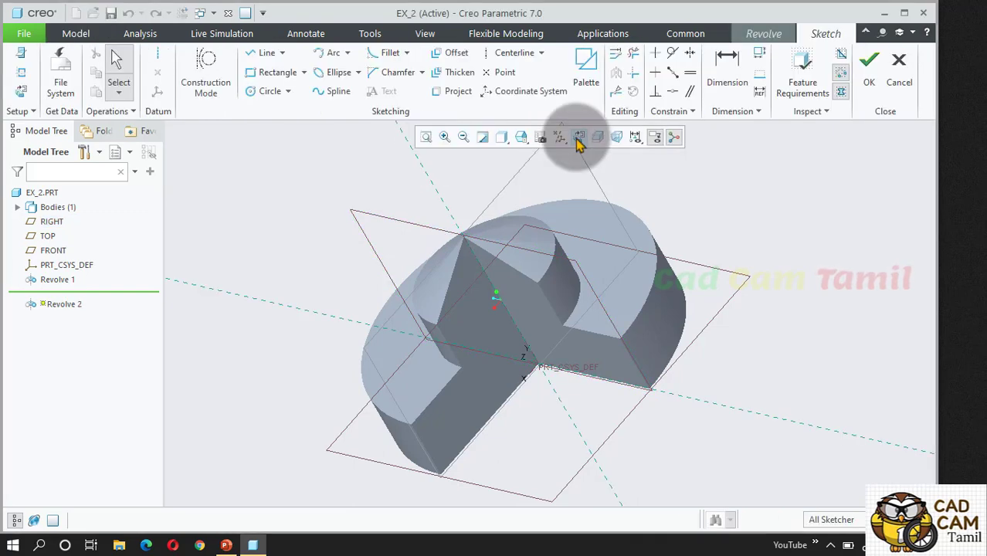
left_click(577, 139)
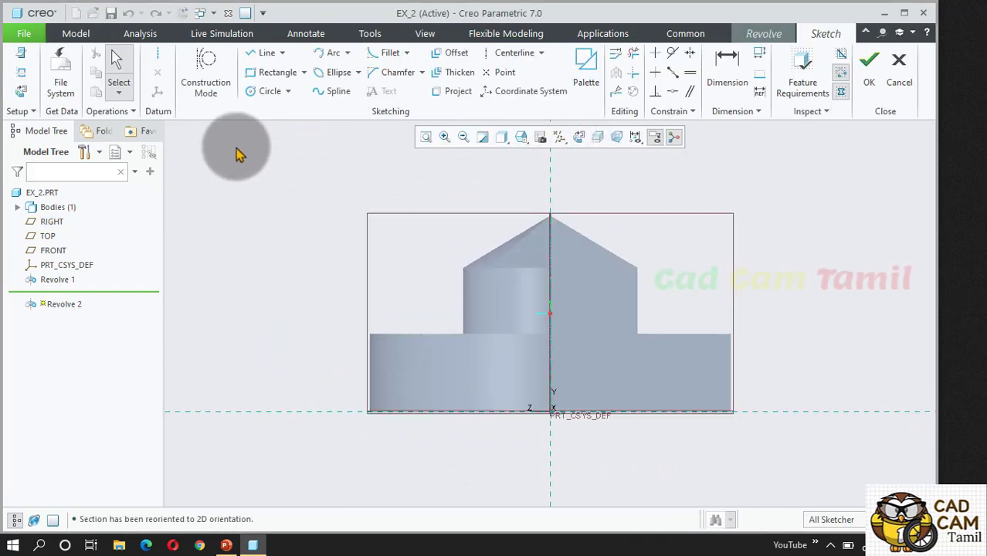
Step: Sketch a rectangle right of the centerline down to the base and accept the section
left_click(253, 73)
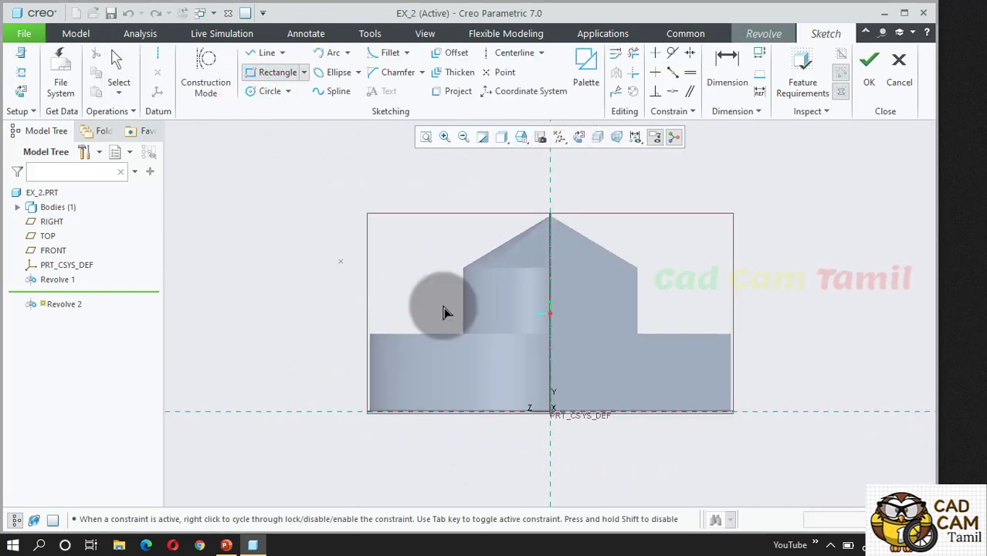
left_click(566, 269)
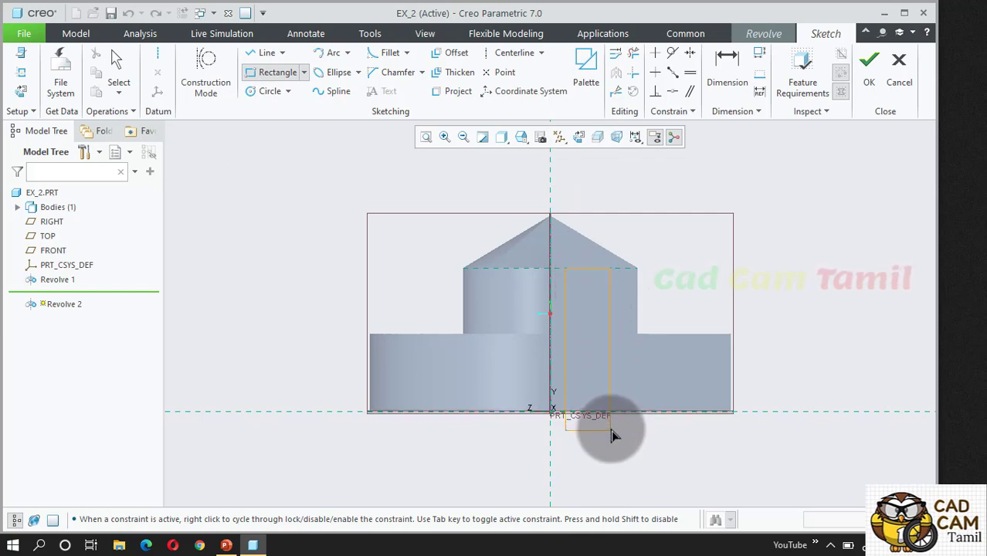
left_click(620, 402)
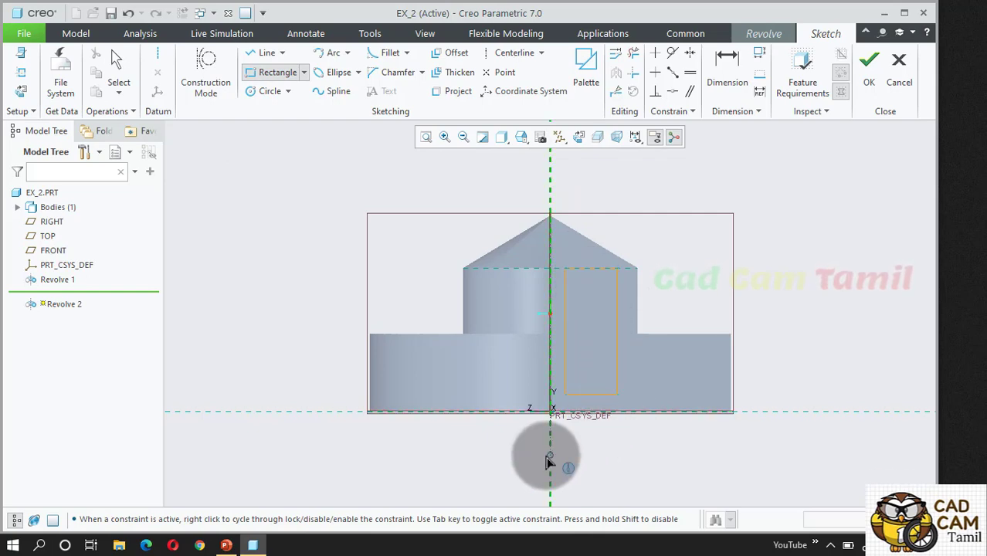
left_click(869, 68)
middle_click_drag(734, 287, 555, 244)
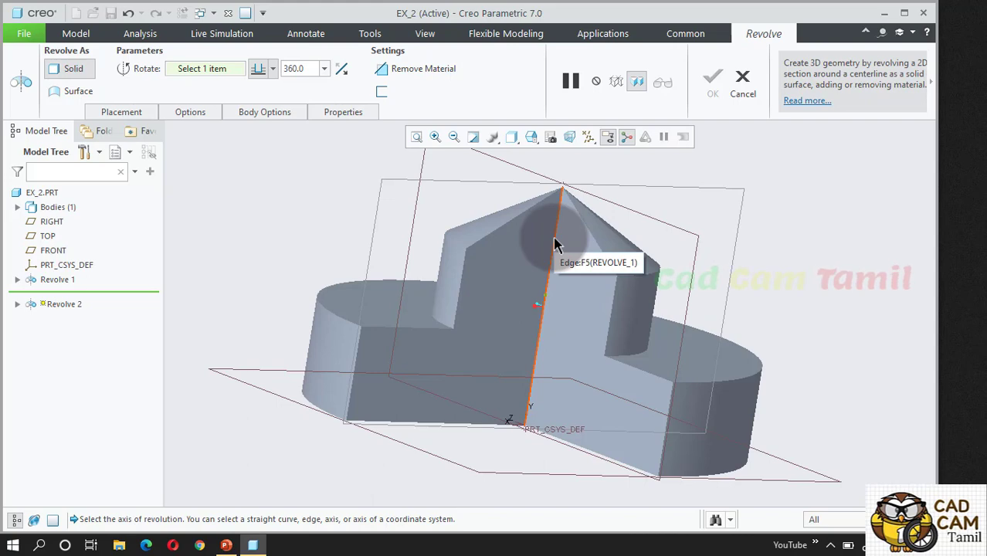
Step: Revolve the rectangle 360° about the central edge as a material-removing cut
left_click(554, 244)
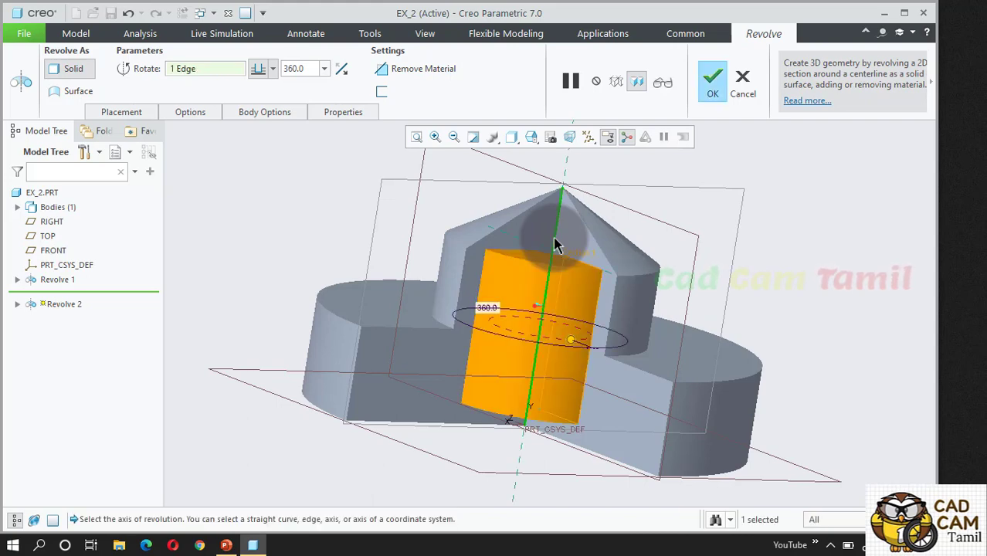
middle_click_drag(553, 244, 494, 338)
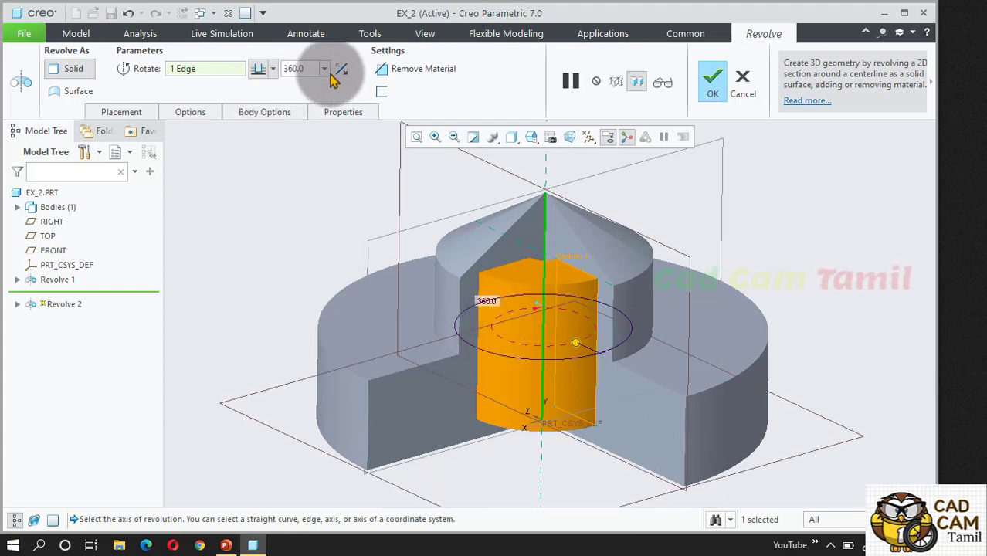
left_click(402, 77)
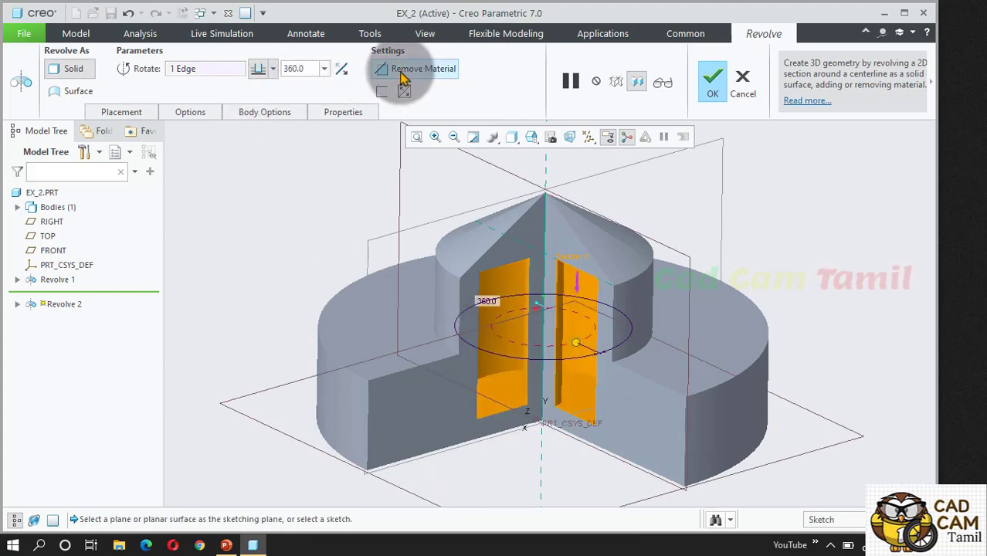
middle_click_drag(568, 380, 591, 379)
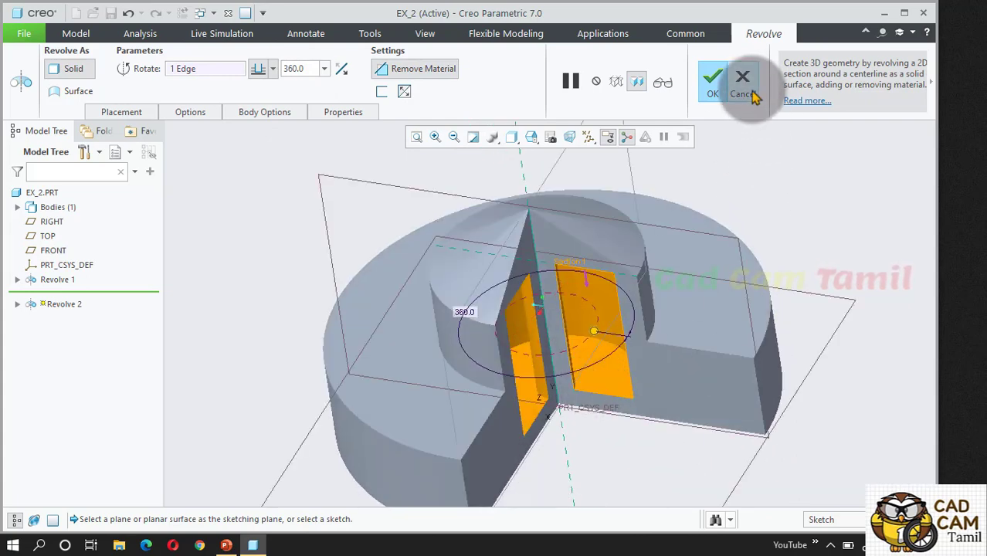
left_click(713, 80)
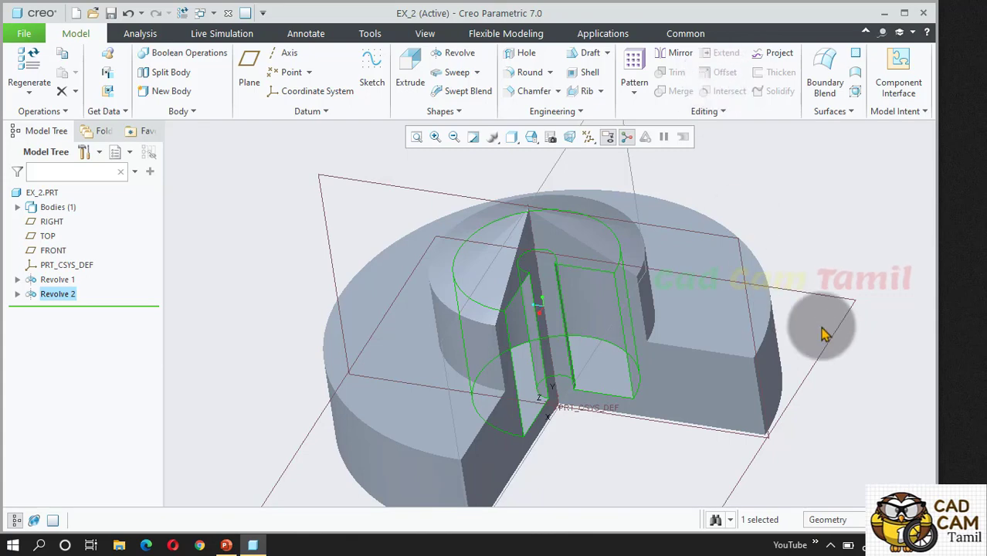
Step: Inspect the finished cut, then bring up the Save Object dialog for EX_2.PRT
middle_click_drag(695, 408, 583, 448)
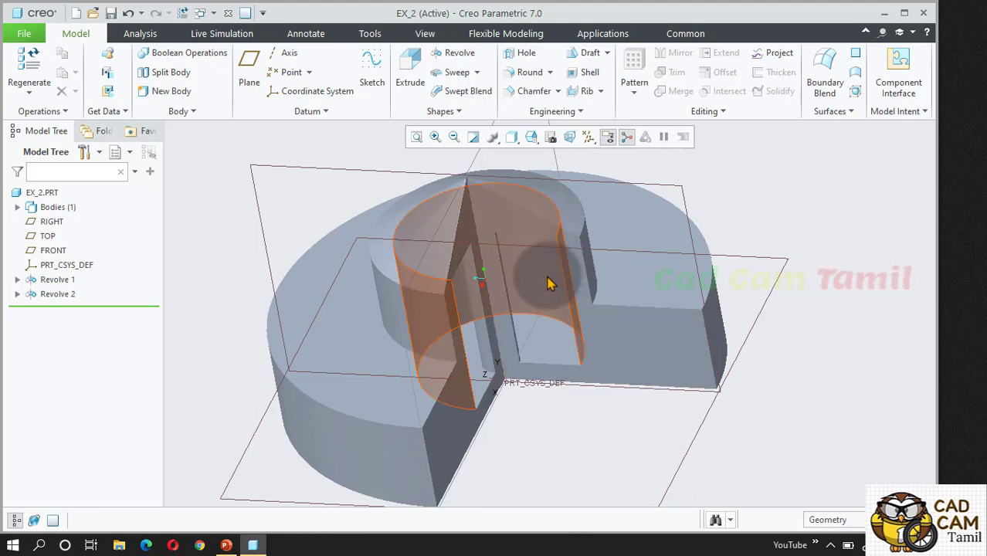
left_click(111, 14)
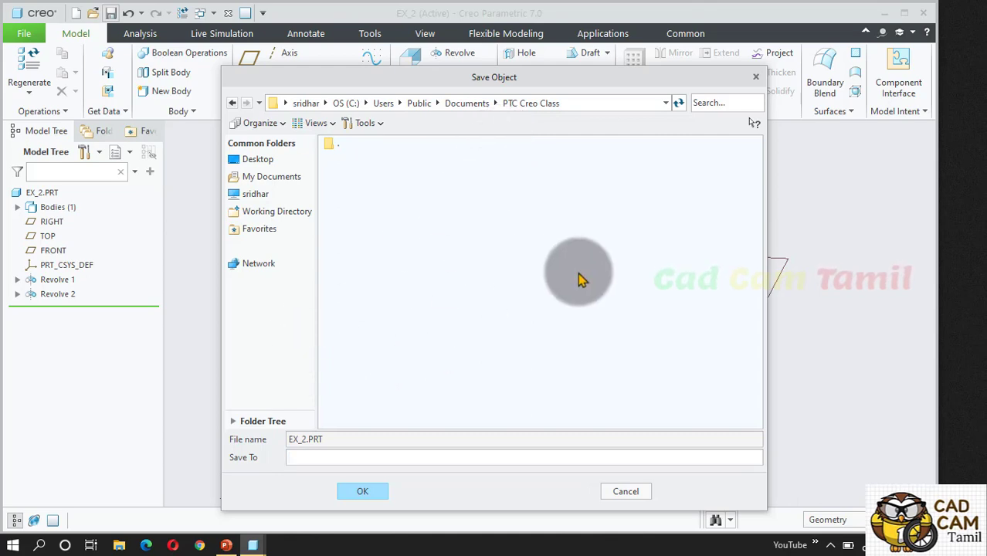
Step: Confirm saving EX_2.PRT and close the EX_2 part window
left_click(362, 493)
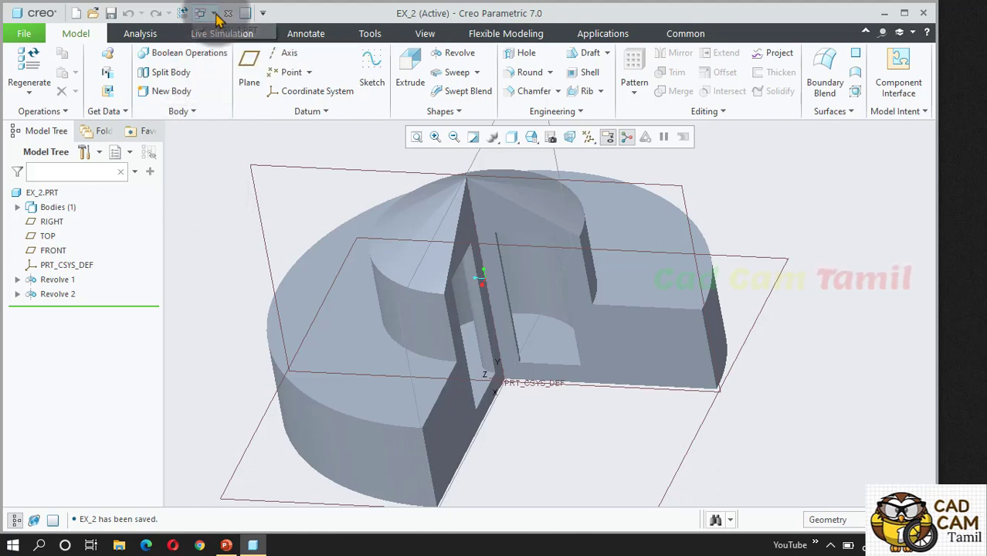
left_click(215, 15)
mouse_move(217, 39)
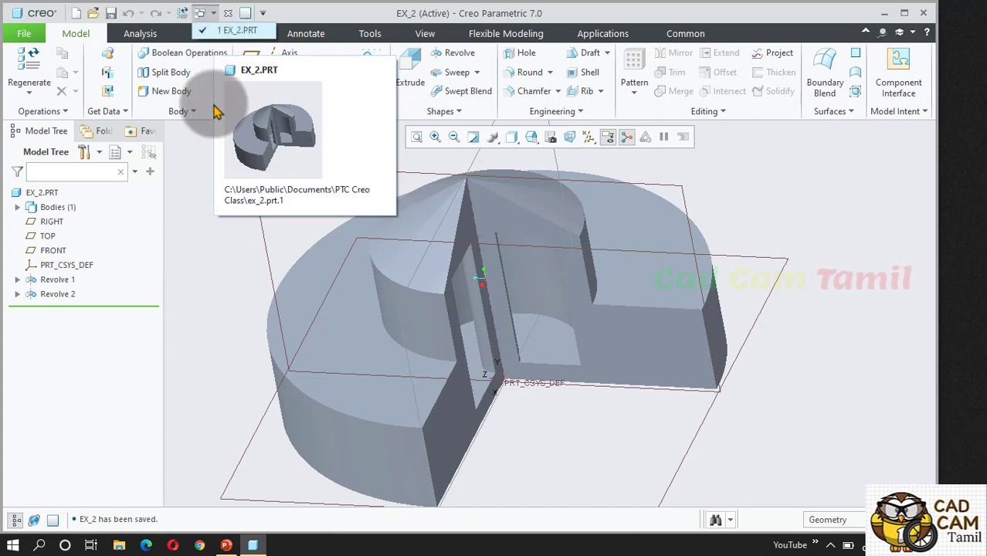
left_click(230, 18)
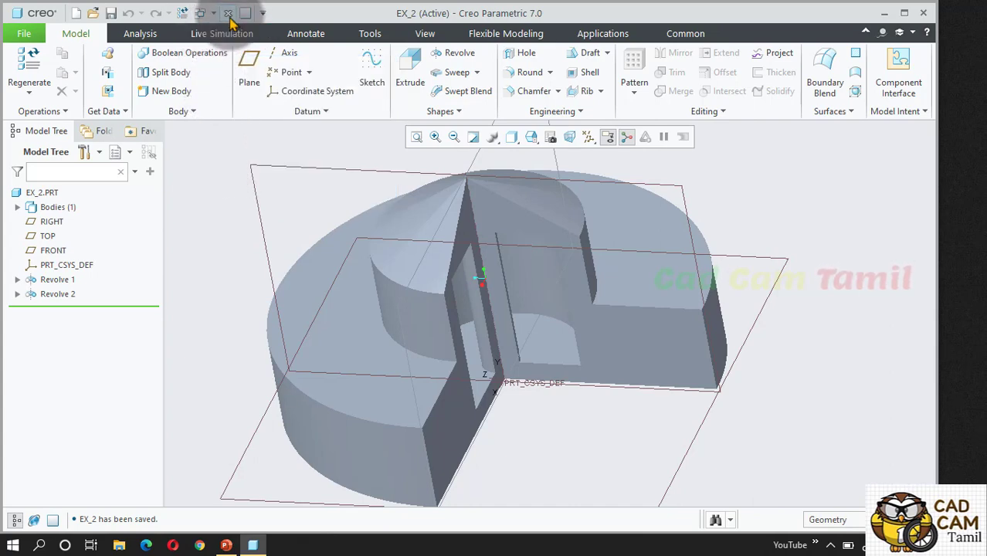
left_click(229, 13)
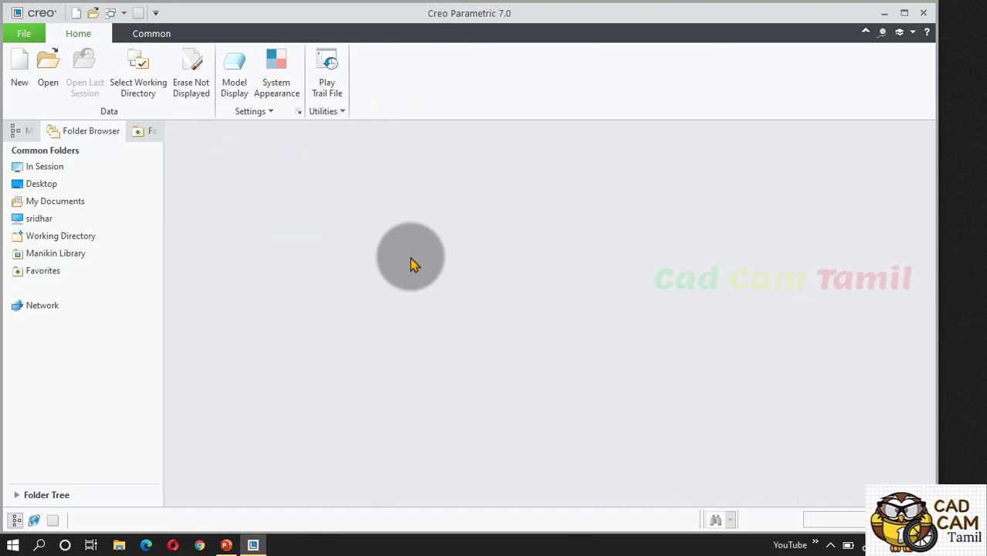